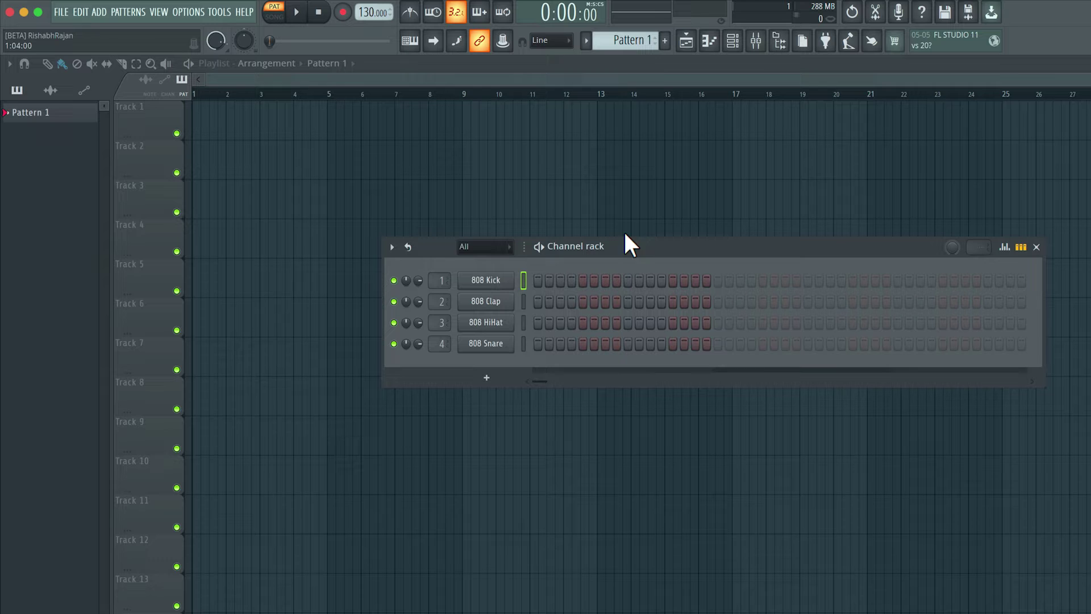
- Rename the first pattern to 'Drum1' and colour it dark olive green
click(587, 41)
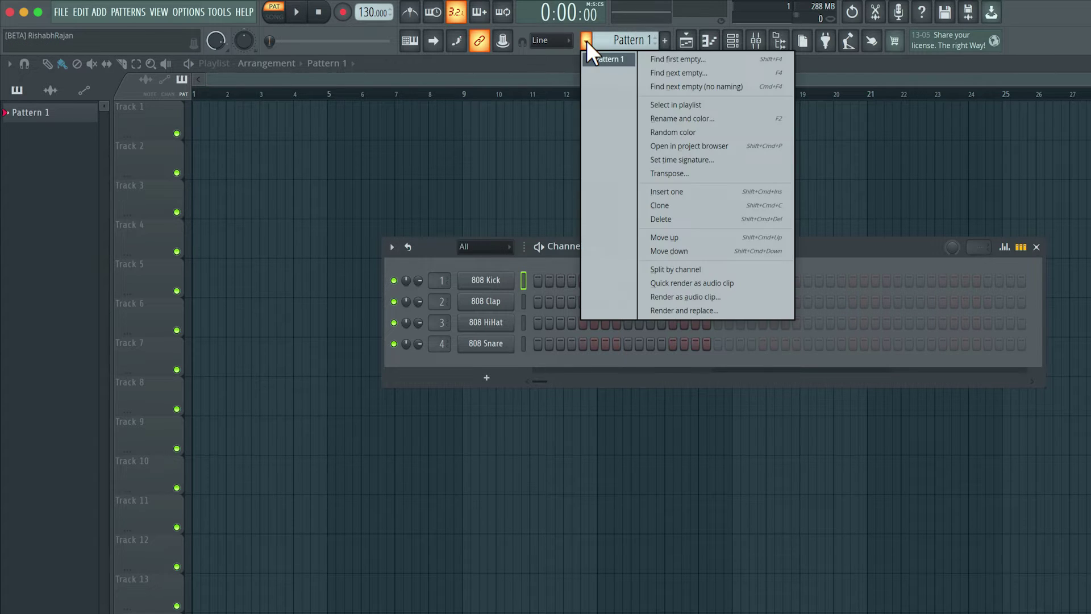
click(686, 118)
text(D)
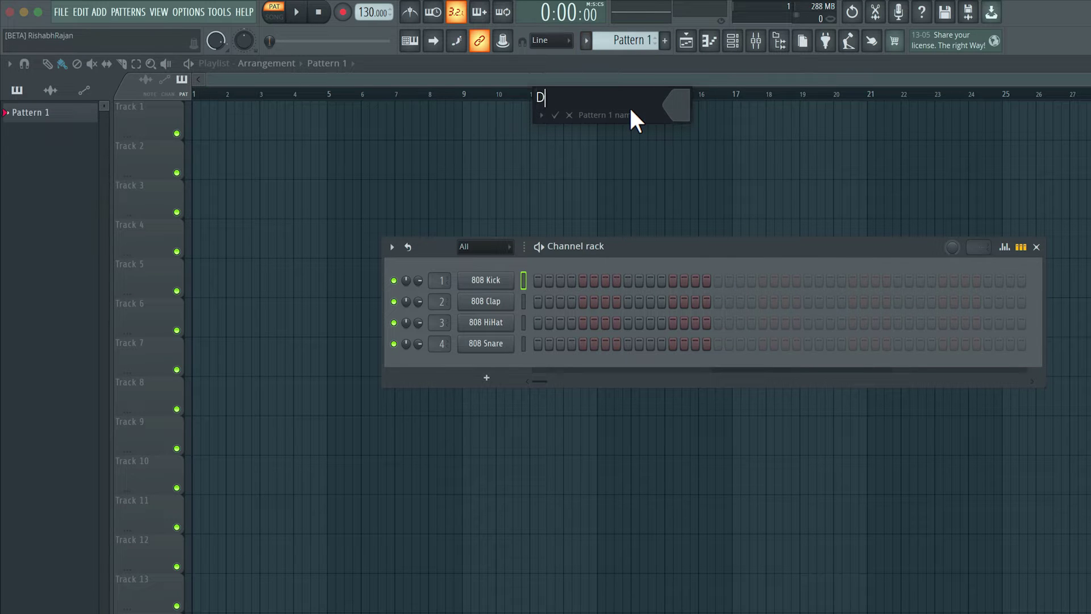
text(rum1)
click(682, 108)
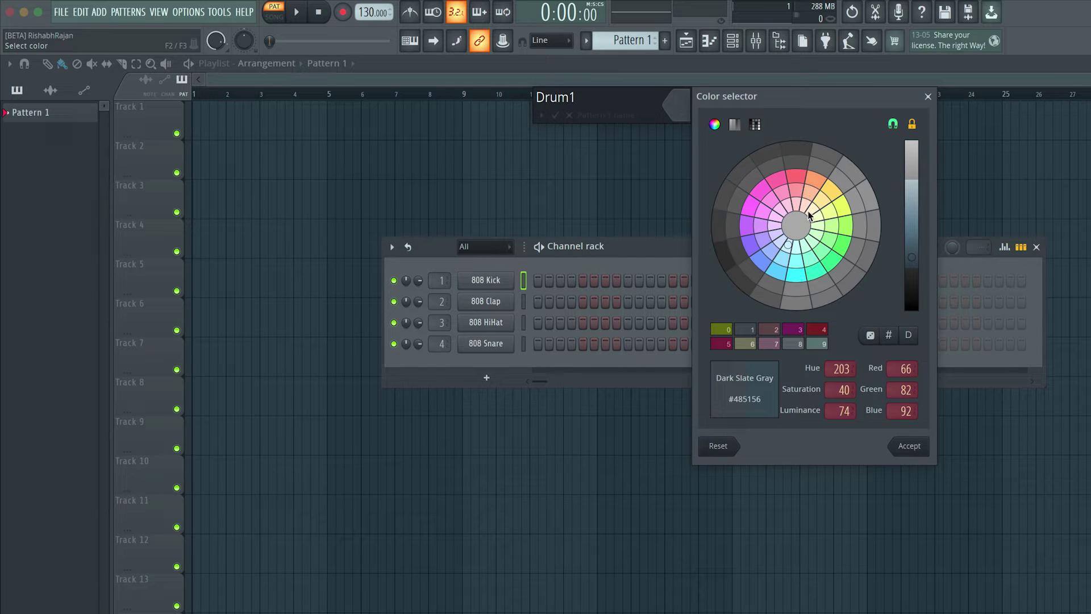
click(846, 227)
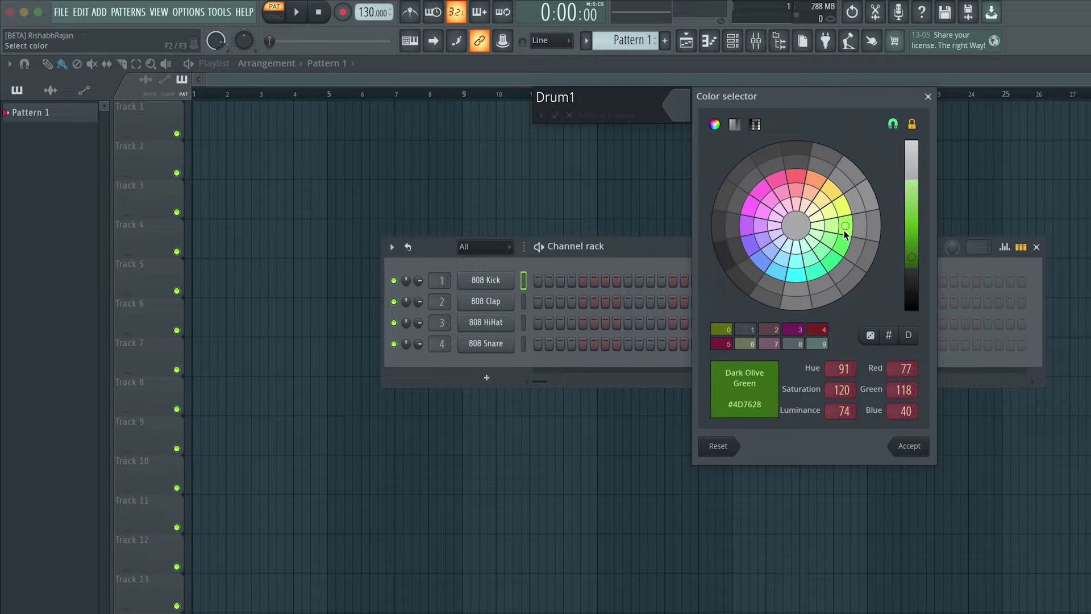
click(909, 446)
key(Return)
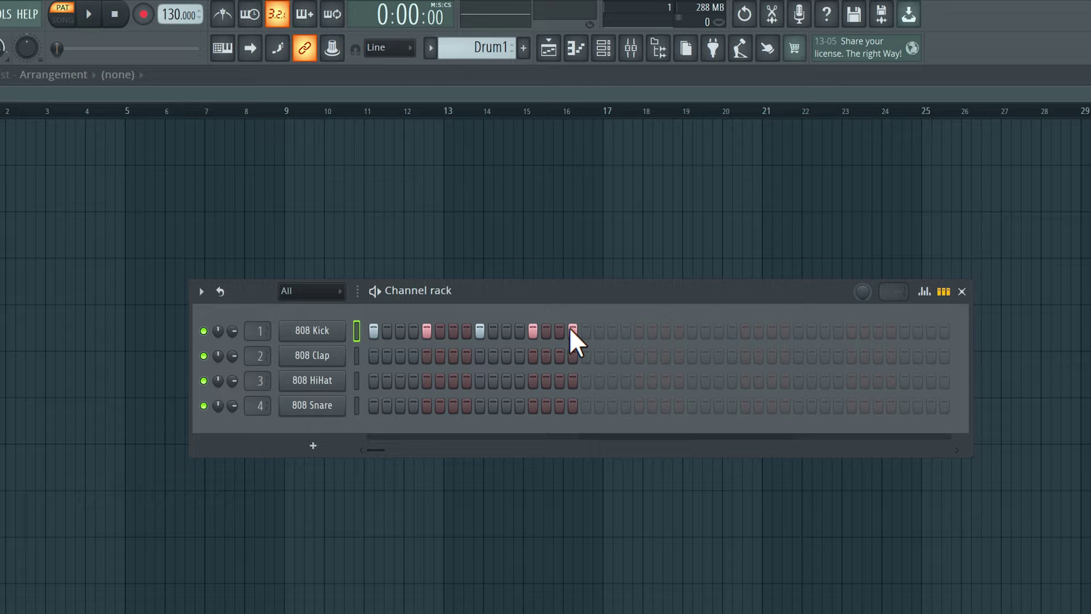
- Drag the project tempo down to 120 BPM
drag(178, 25, 178, 34)
- Tap the beat in the Tempo tapper until the tempo reads 121 BPM, then close it
click(741, 50)
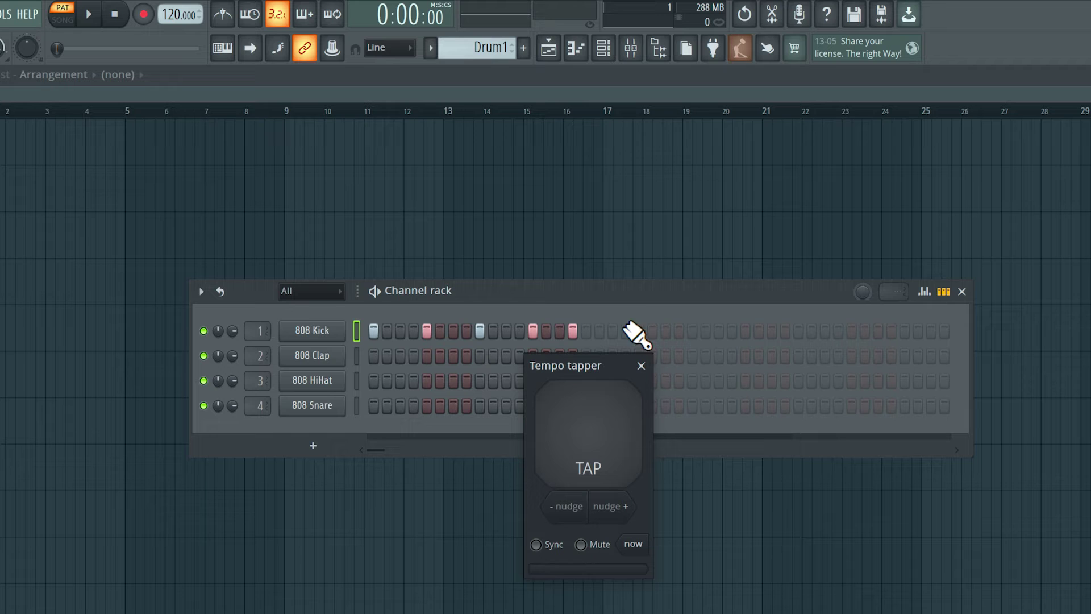
click(591, 440)
click(594, 434)
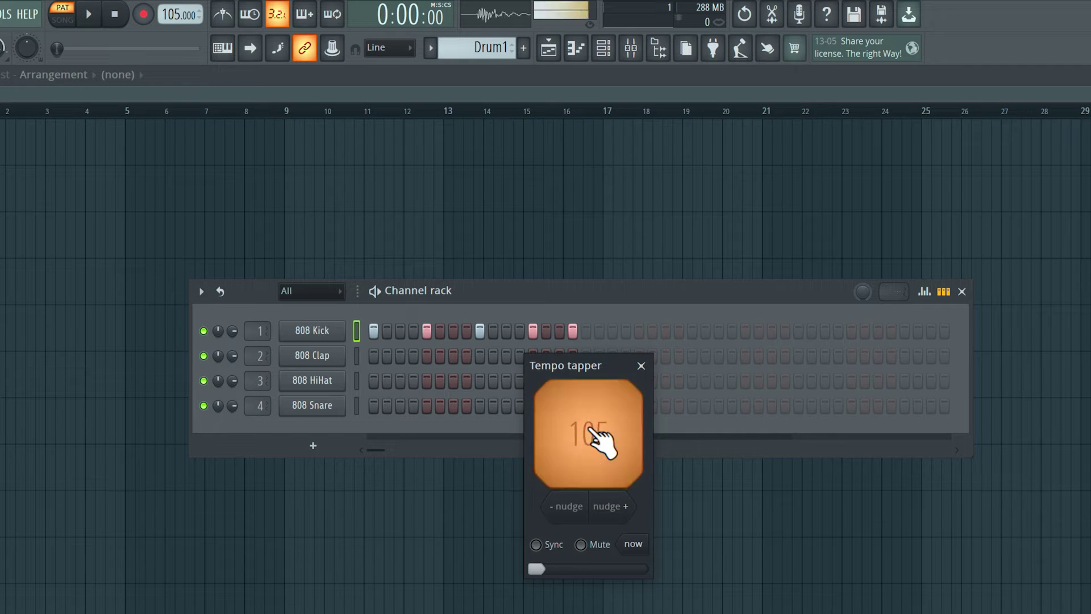
click(594, 437)
click(594, 437)
click(594, 437)
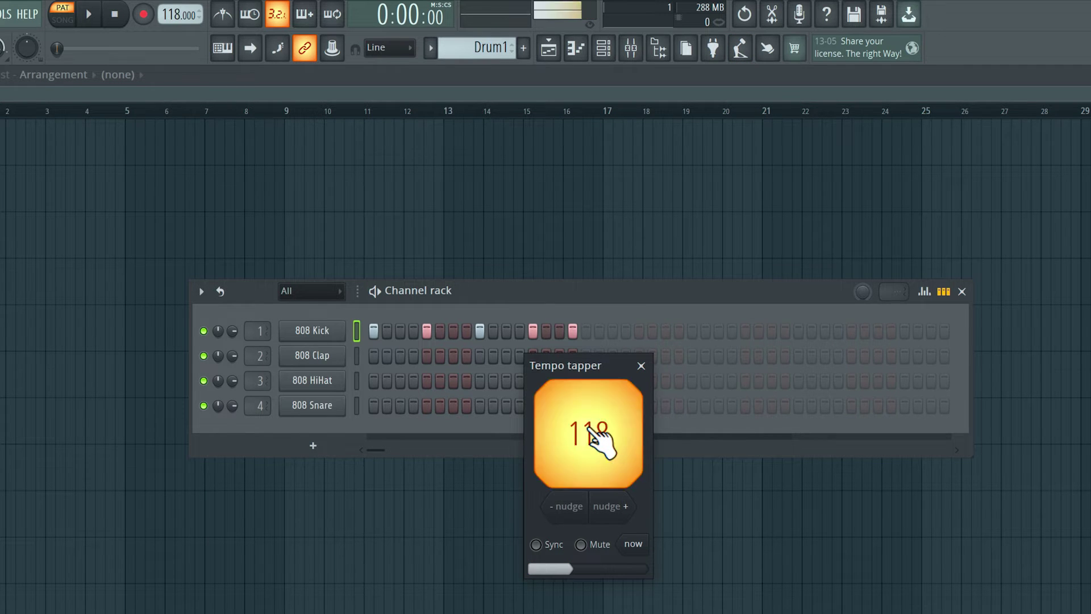
click(594, 437)
click(594, 438)
click(594, 438)
click(594, 437)
click(591, 435)
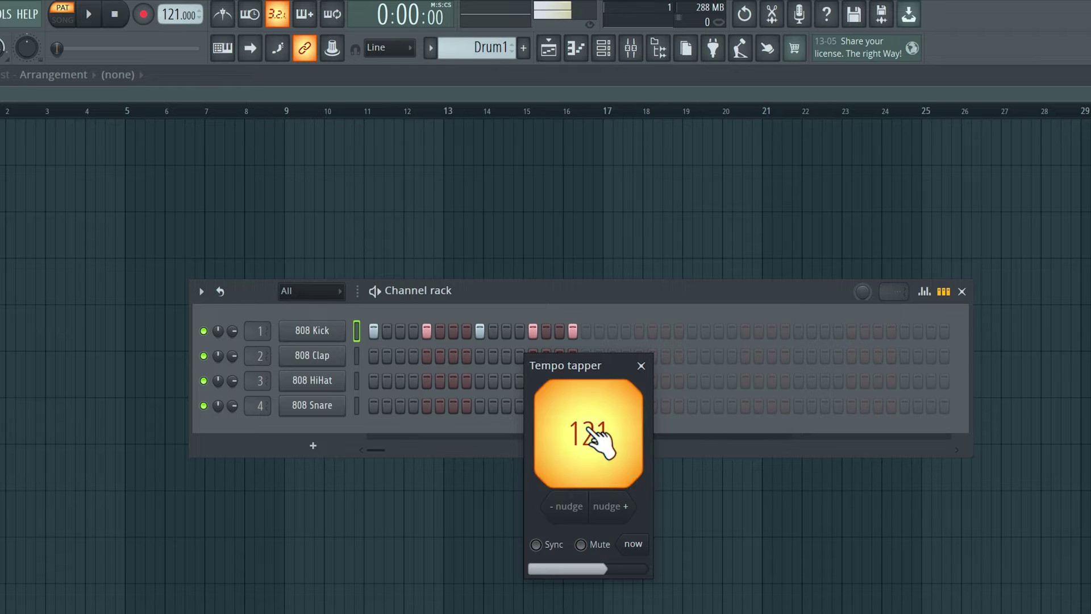
click(641, 367)
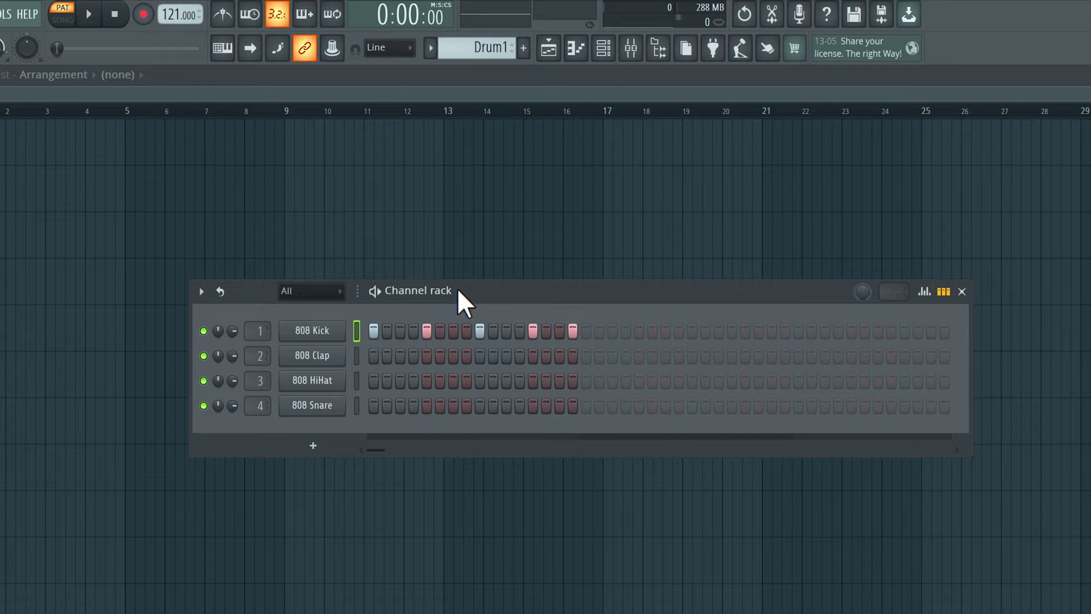
- Start playback and add Clap and Snare hits on steps 5 and 13
click(89, 15)
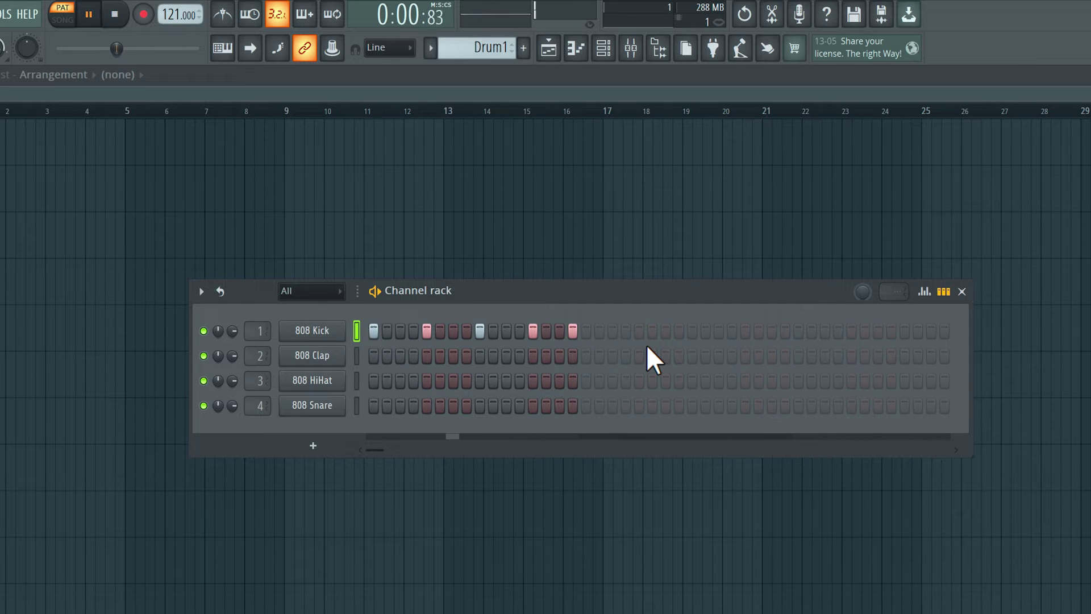
click(427, 356)
click(533, 356)
click(426, 406)
click(533, 406)
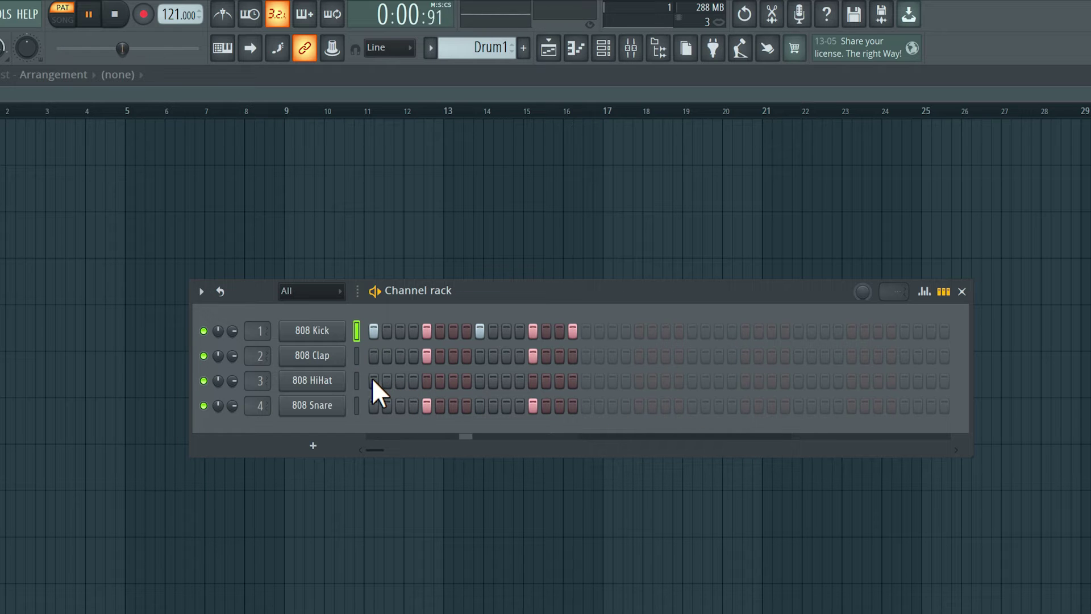
- Fill the 808 HiHat on every second step, then stop playback
right_click(332, 377)
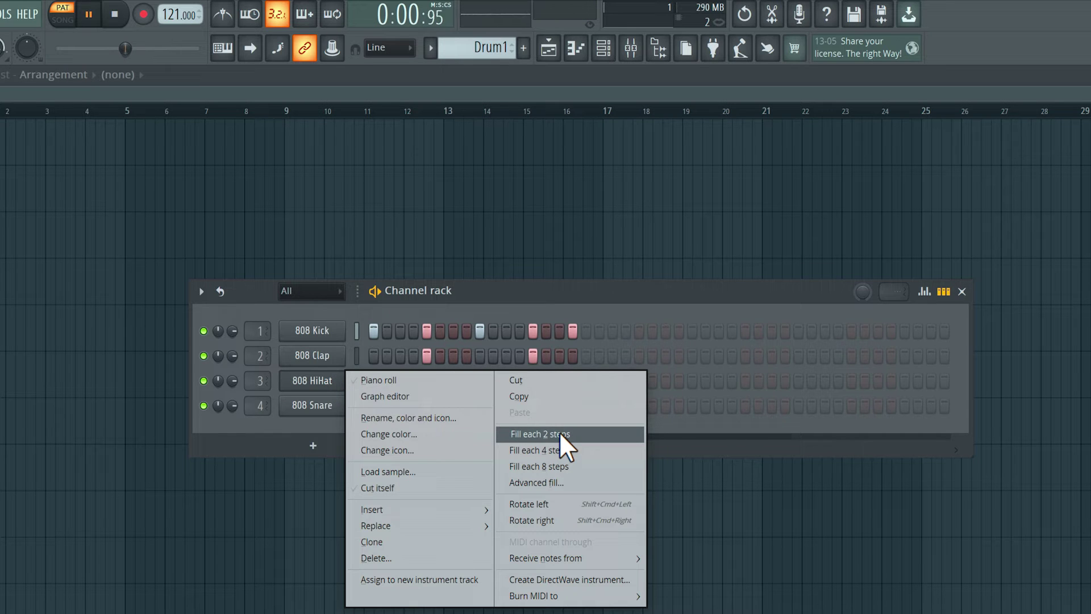
click(581, 433)
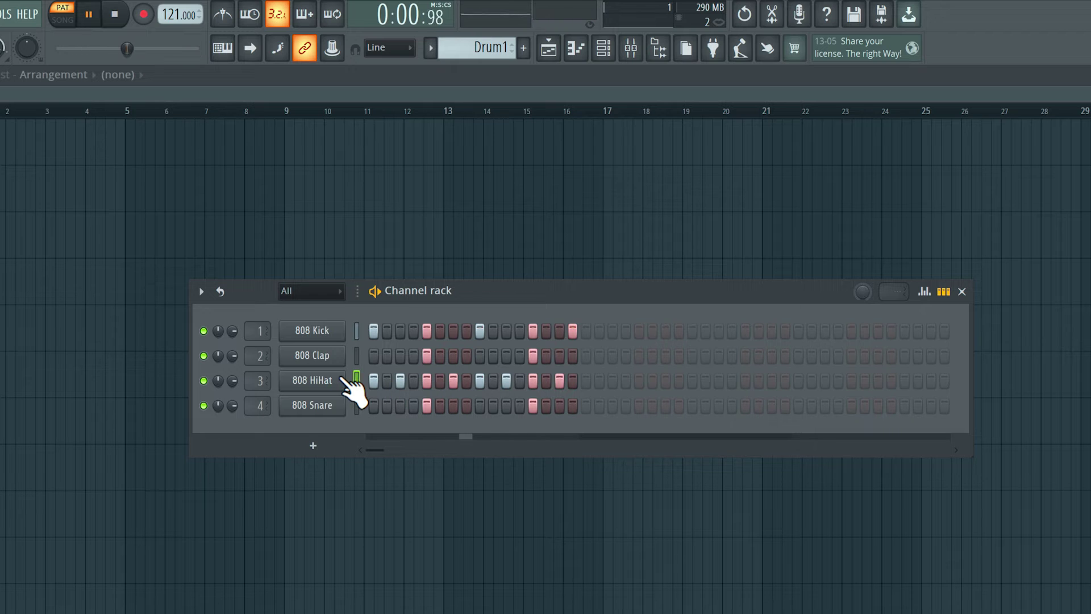
key(space)
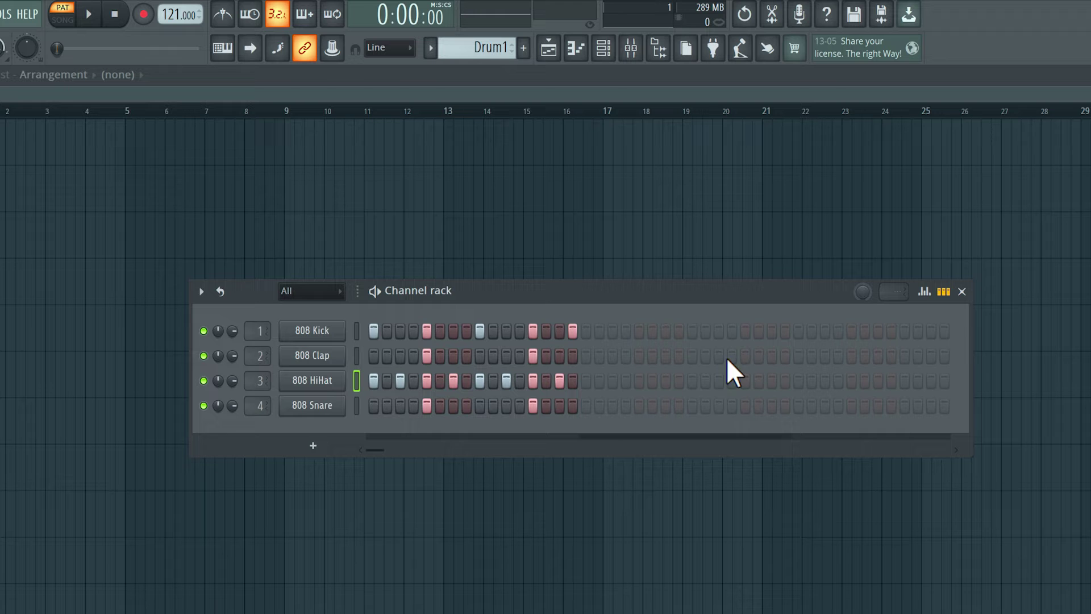
- Vary the 808 HiHat step velocities in the graph editor and play back to hear them
click(930, 294)
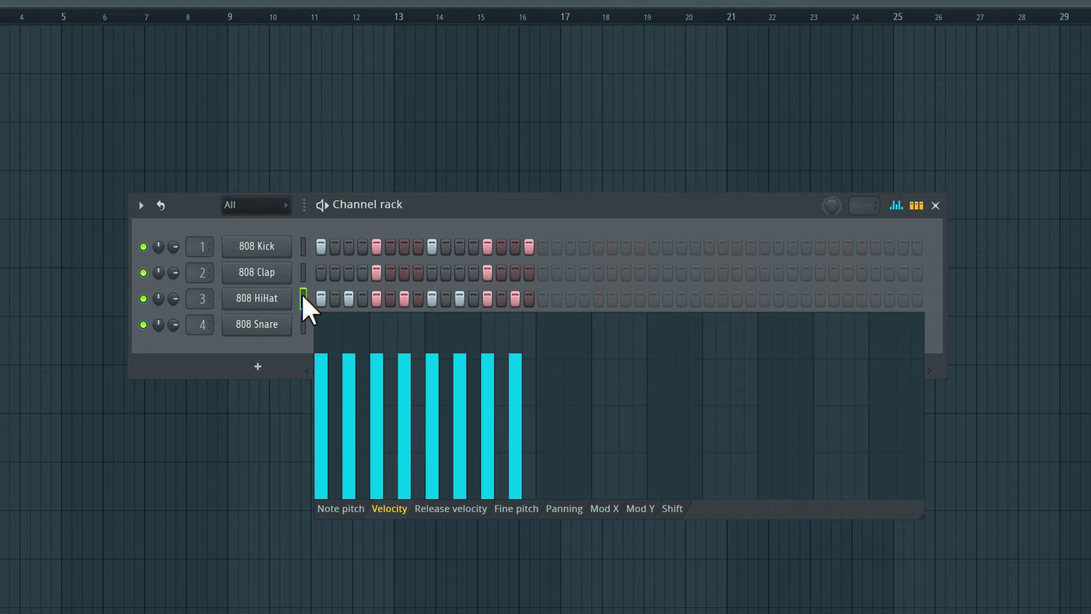
mouse_move(350, 374)
mouse_down()
mouse_move(350, 341)
mouse_move(346, 352)
mouse_move(325, 325)
mouse_move(346, 351)
mouse_move(346, 374)
mouse_move(350, 327)
mouse_move(346, 420)
mouse_move(382, 317)
mouse_move(401, 365)
mouse_move(435, 368)
mouse_move(441, 334)
mouse_move(456, 346)
mouse_move(459, 390)
mouse_move(498, 362)
mouse_move(511, 343)
mouse_up()
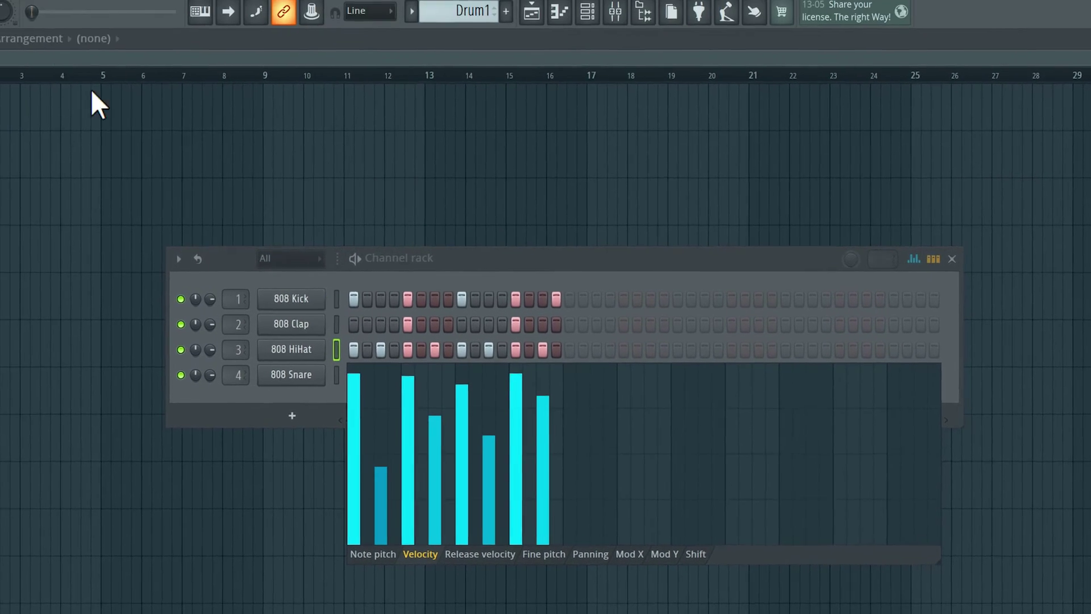
click(90, 13)
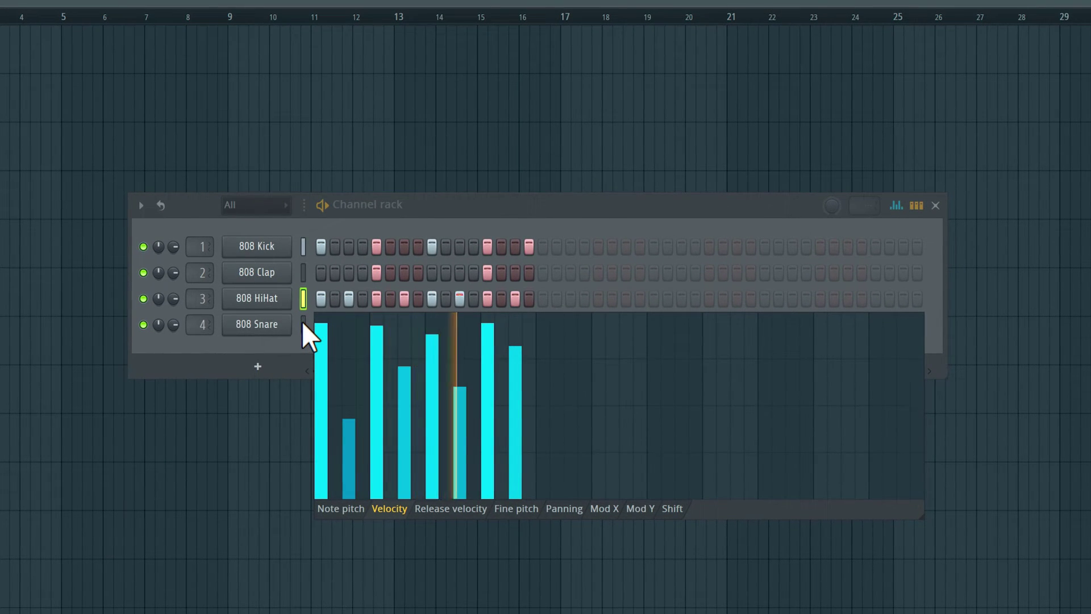
- Lower the velocities of both 808 Snare hits
click(303, 325)
drag(375, 385, 375, 418)
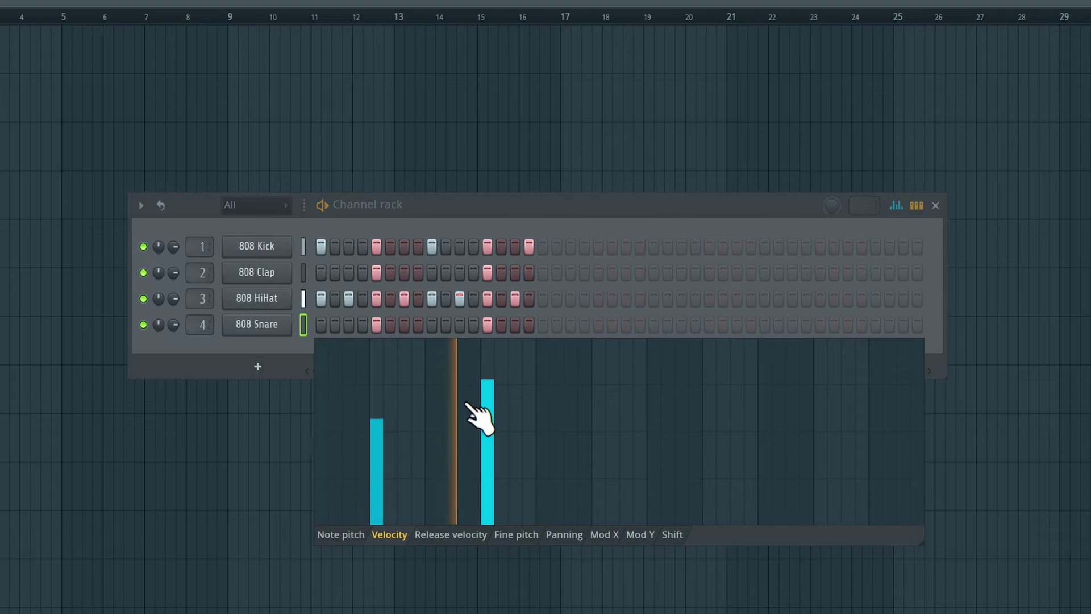
drag(466, 402, 488, 421)
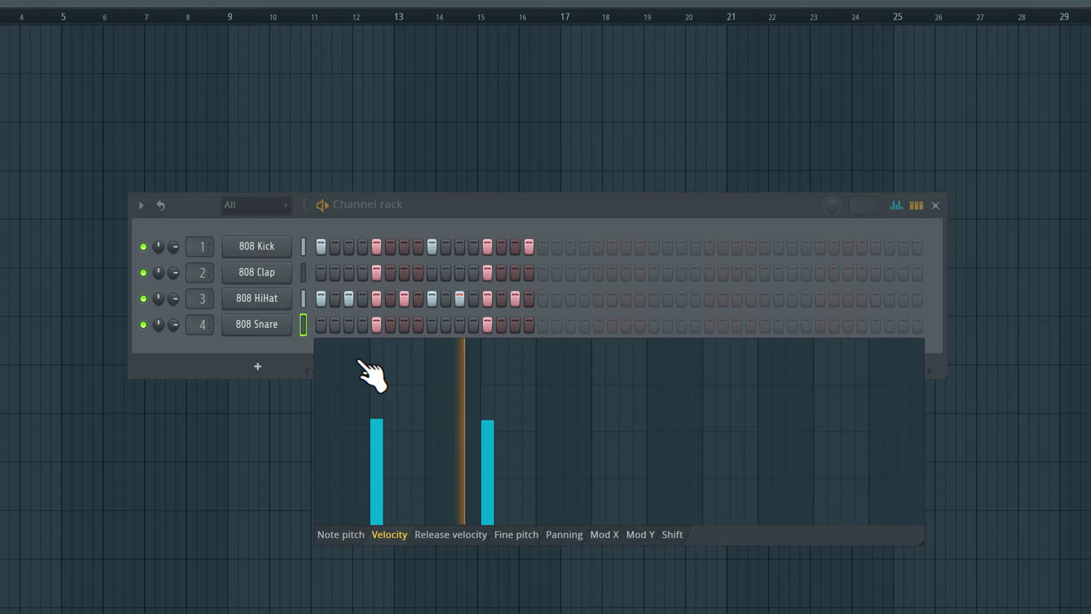
- Give the 808 HiHat notes a rising-and-falling pitch line with G5 and D5, then close the editor
click(303, 297)
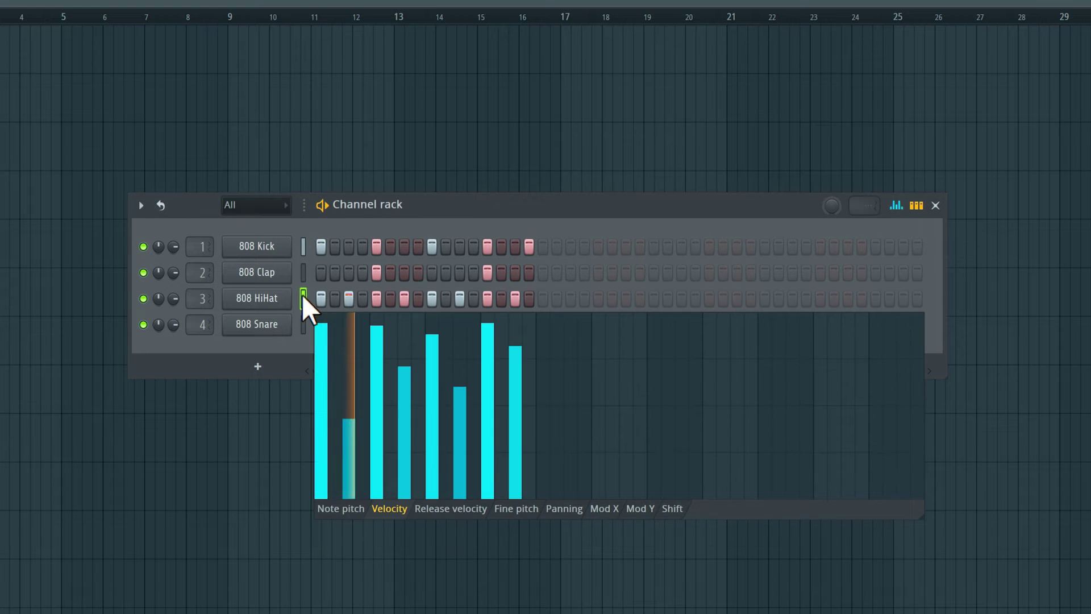
click(341, 509)
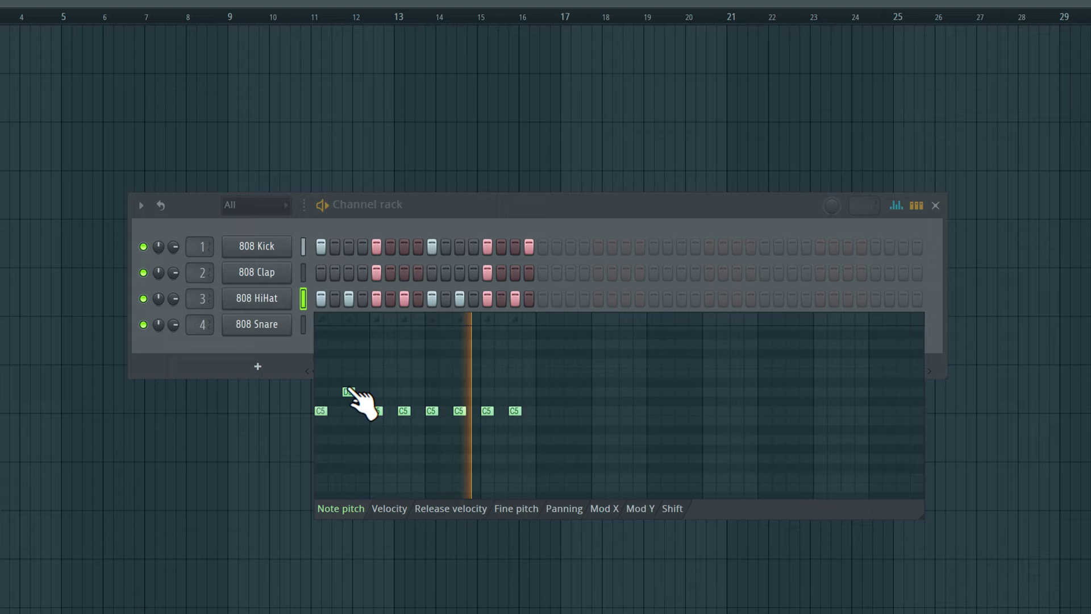
click(376, 343)
click(403, 392)
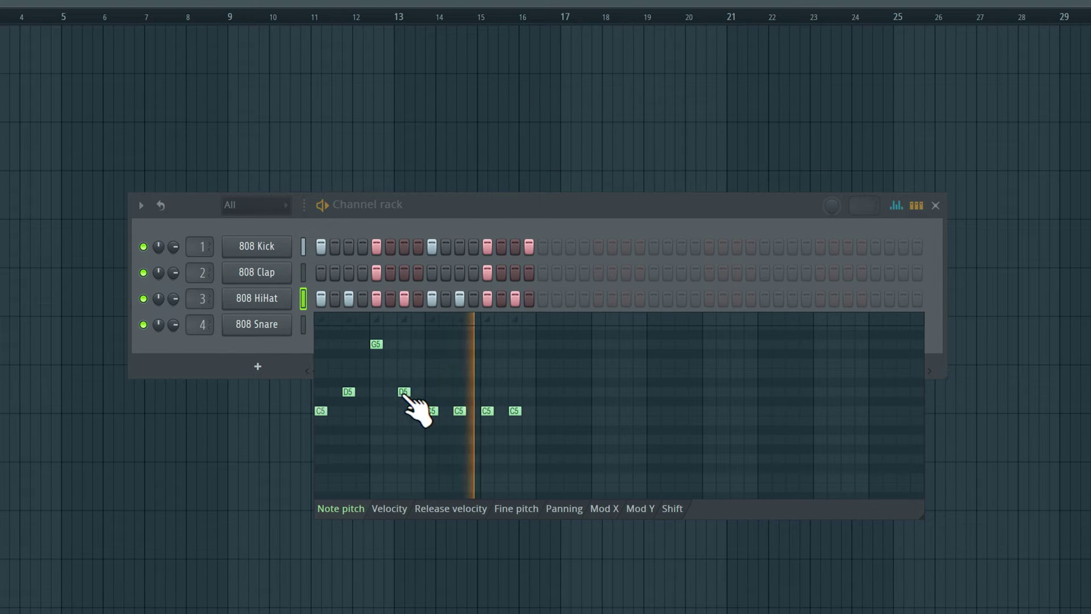
mouse_move(403, 392)
mouse_down()
mouse_move(414, 452)
mouse_move(422, 408)
mouse_move(454, 380)
mouse_move(475, 379)
mouse_move(512, 413)
mouse_move(542, 403)
mouse_move(533, 353)
mouse_up()
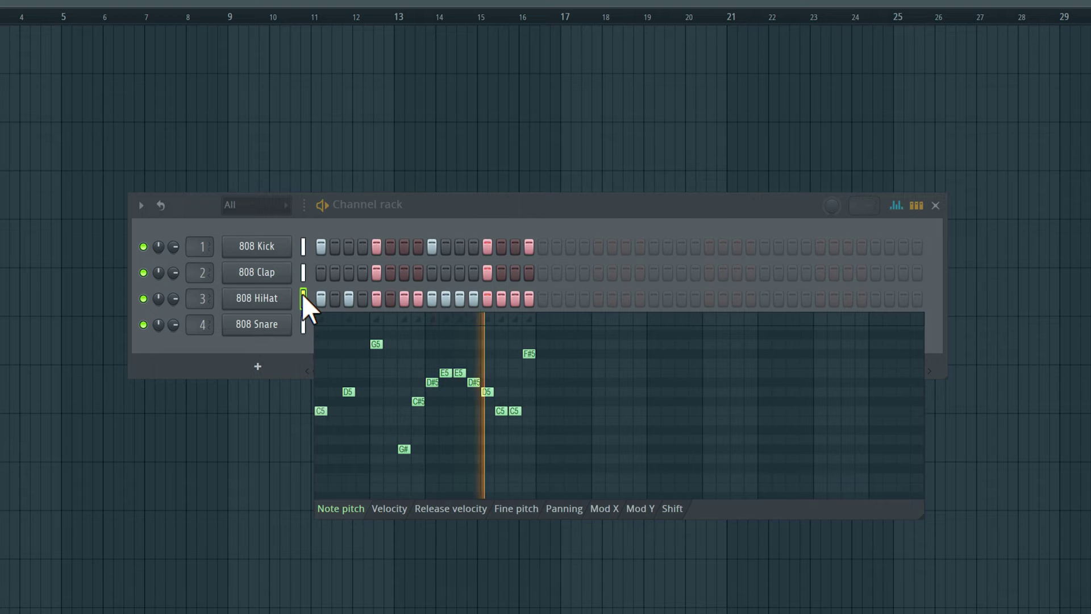
click(897, 205)
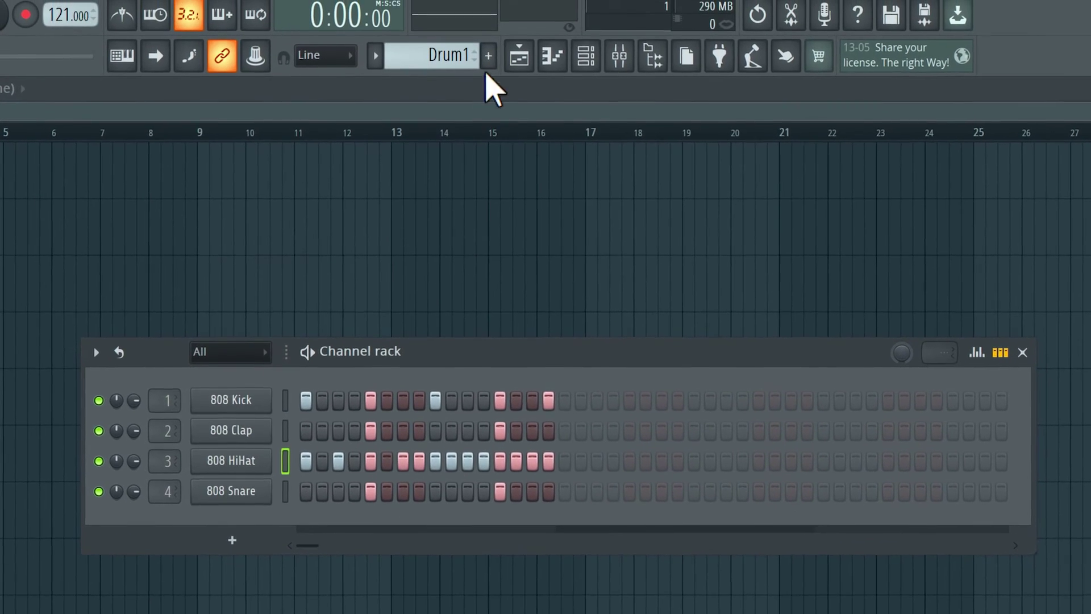
- Create a second pattern named Drum2 and colour it purple (#6F2876)
click(486, 39)
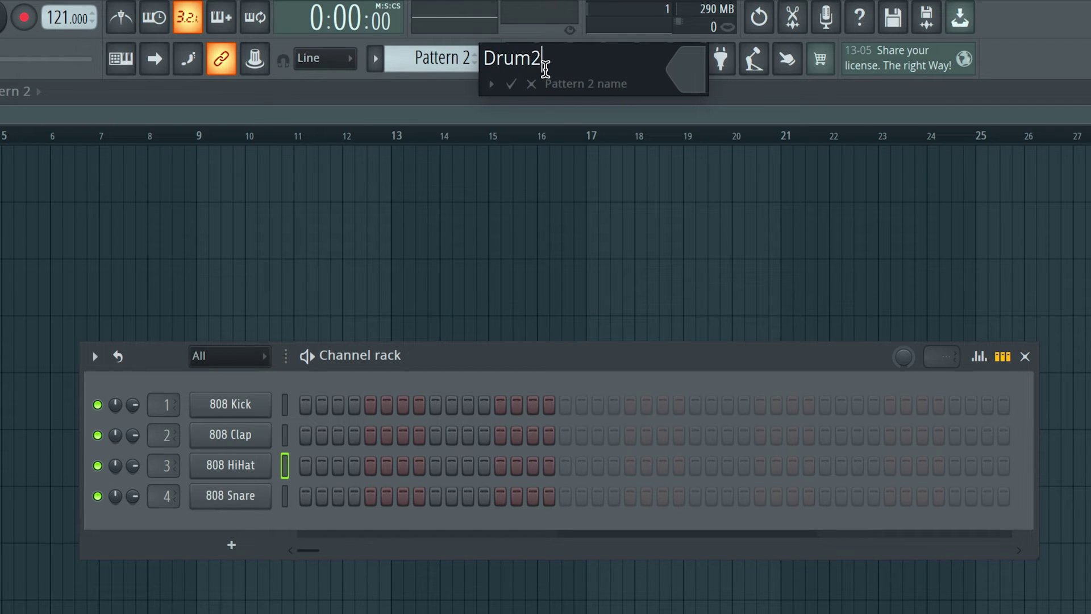
click(691, 75)
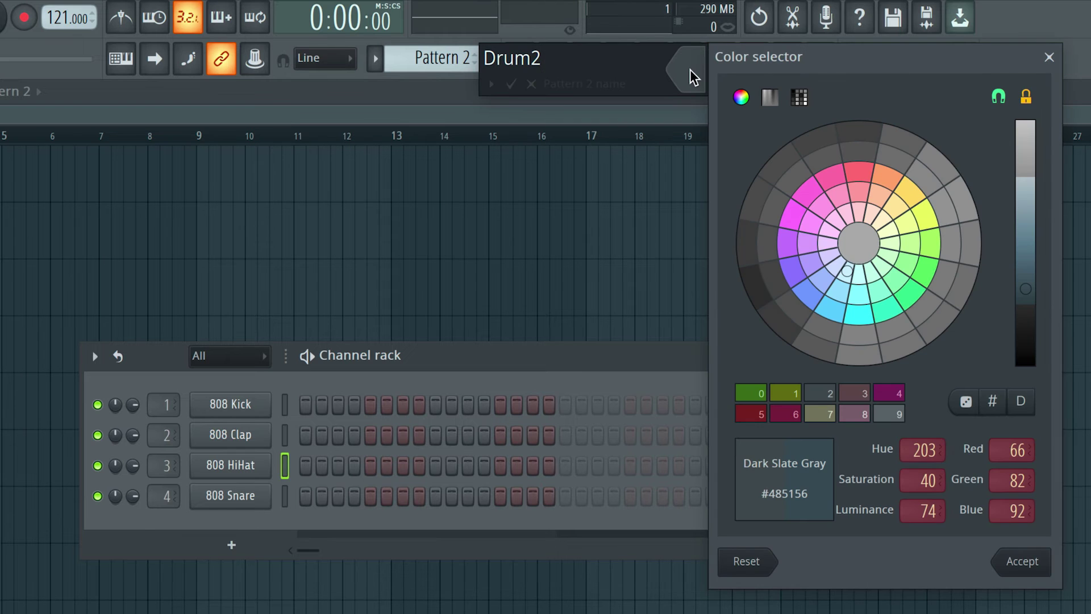
click(796, 226)
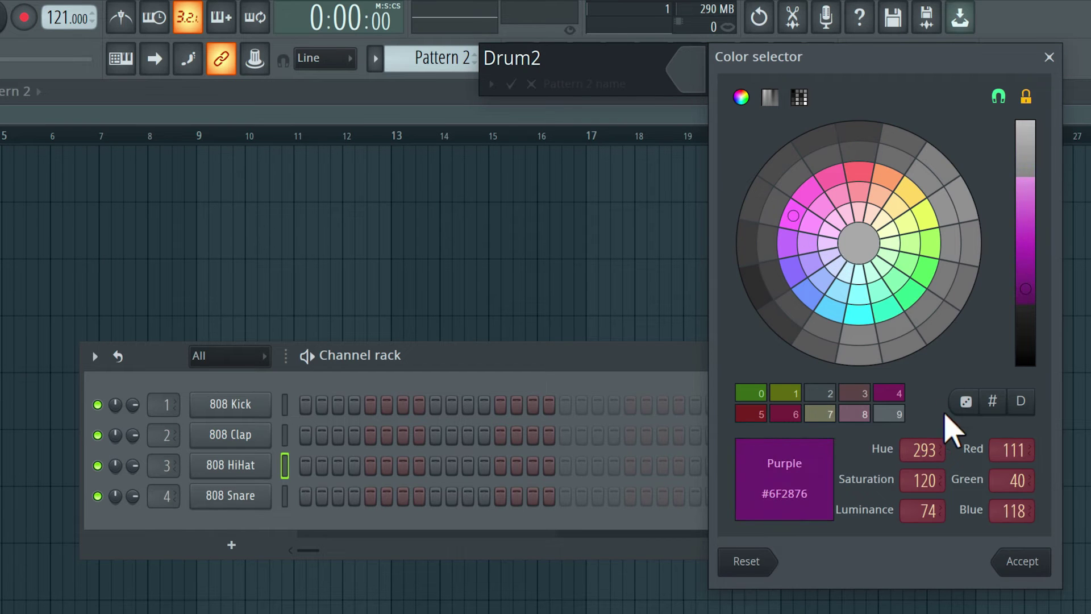
click(1020, 562)
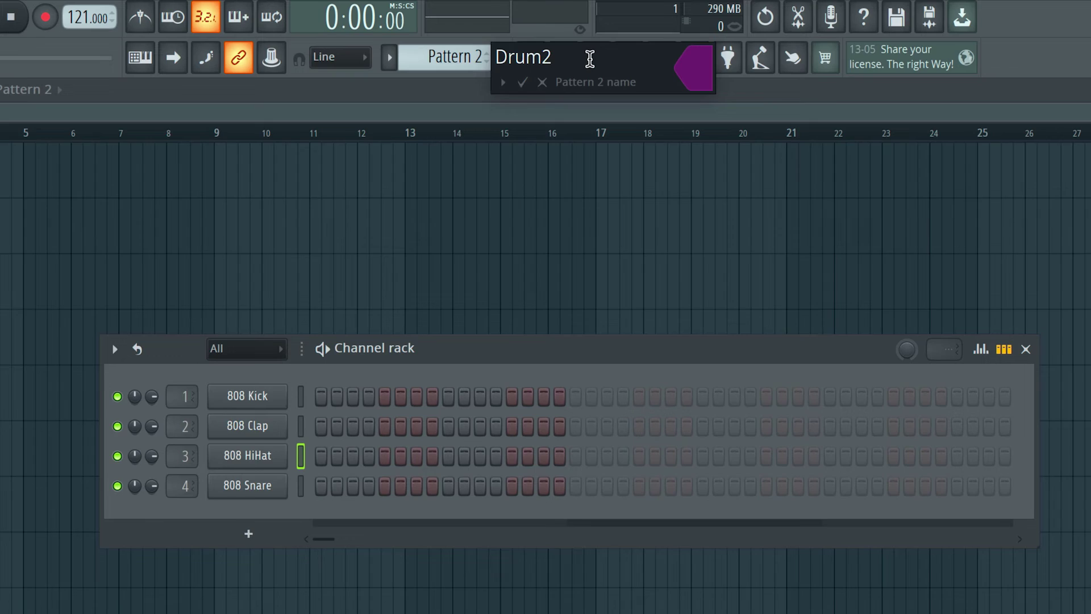
key(Return)
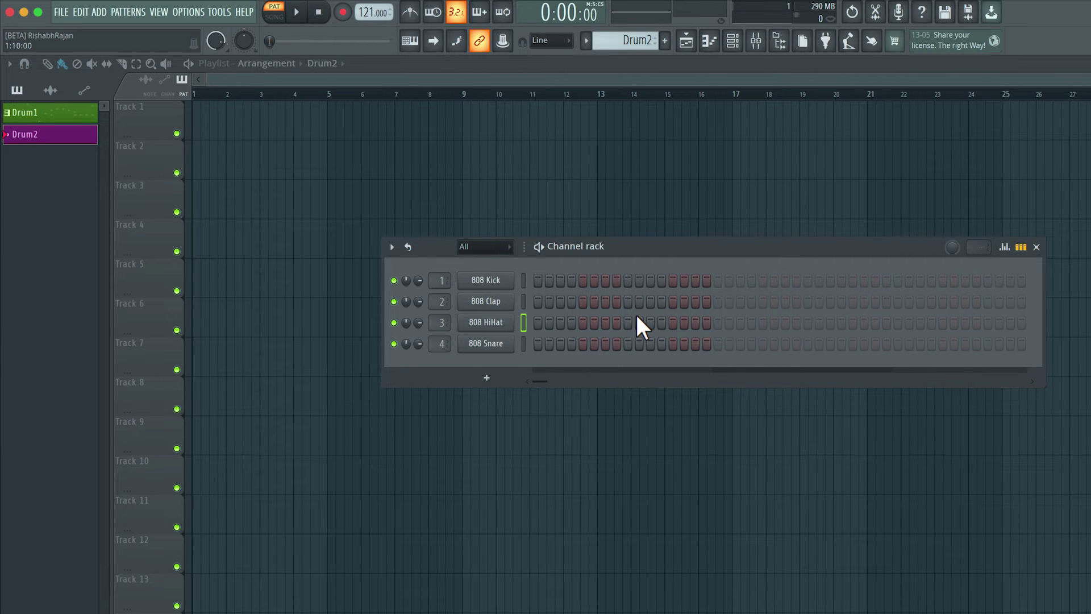
- Move the Channel rack aside and open the Browser on the shaker search results
drag(636, 316, 657, 217)
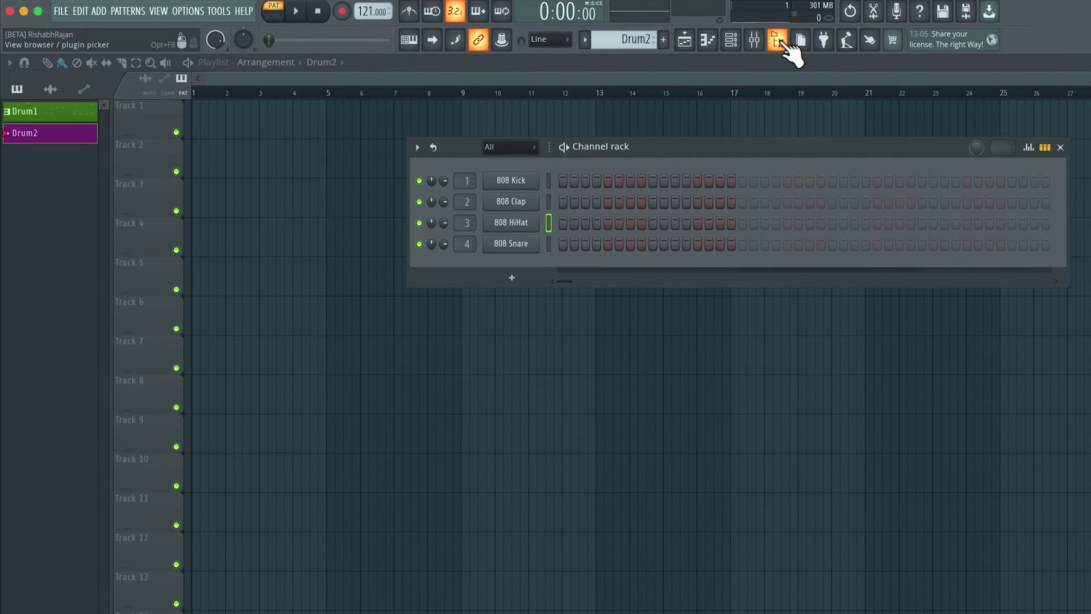
click(782, 43)
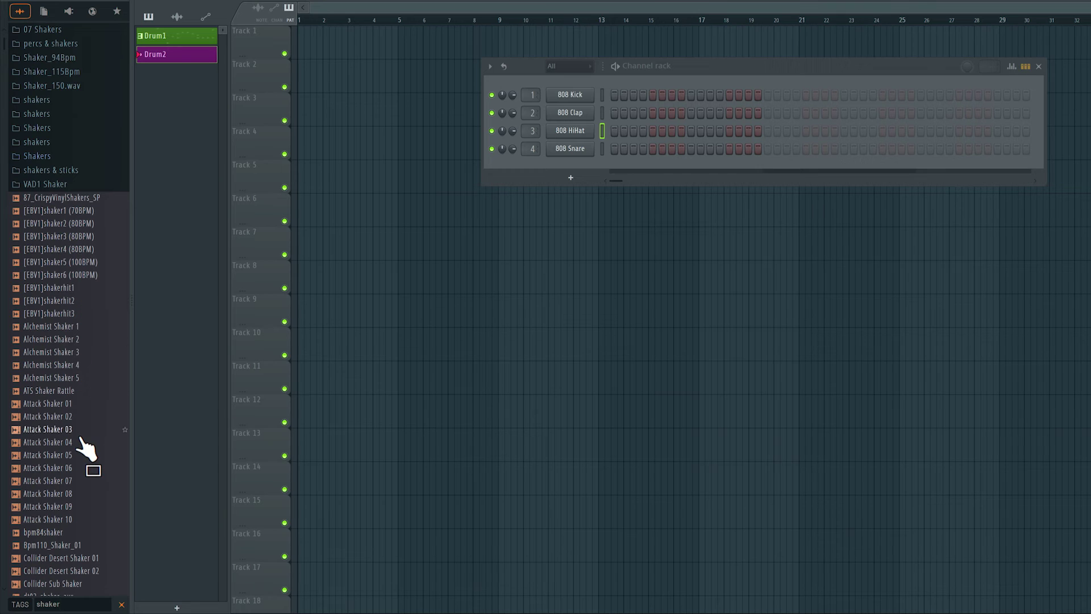
scroll(82, 446, down, 4)
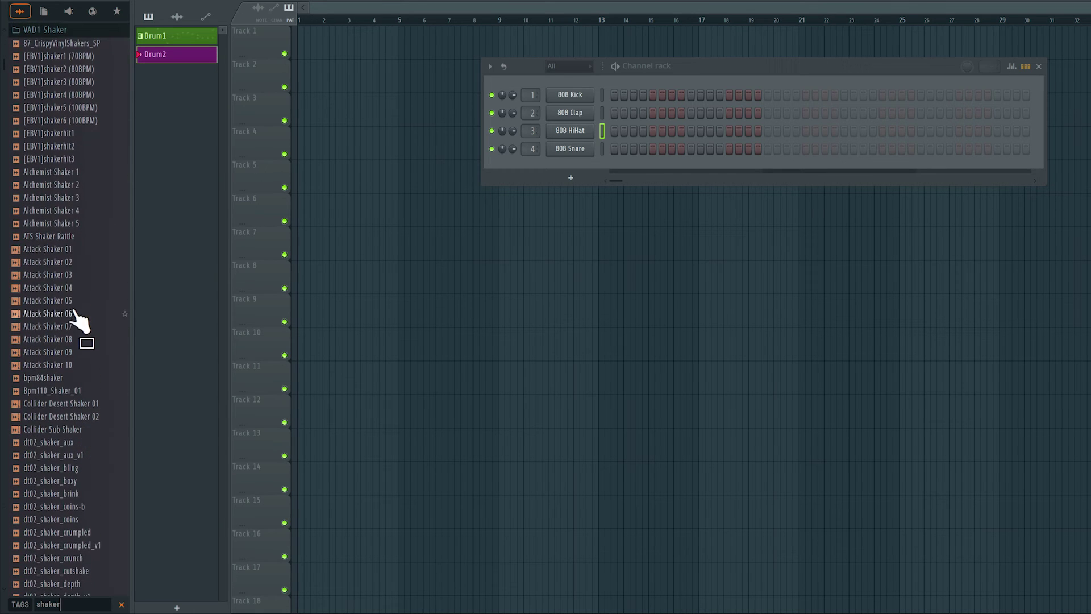
- Audition Attack Shaker 02, 05, 06, 09 and 10, settling on Attack Shaker 09
click(73, 261)
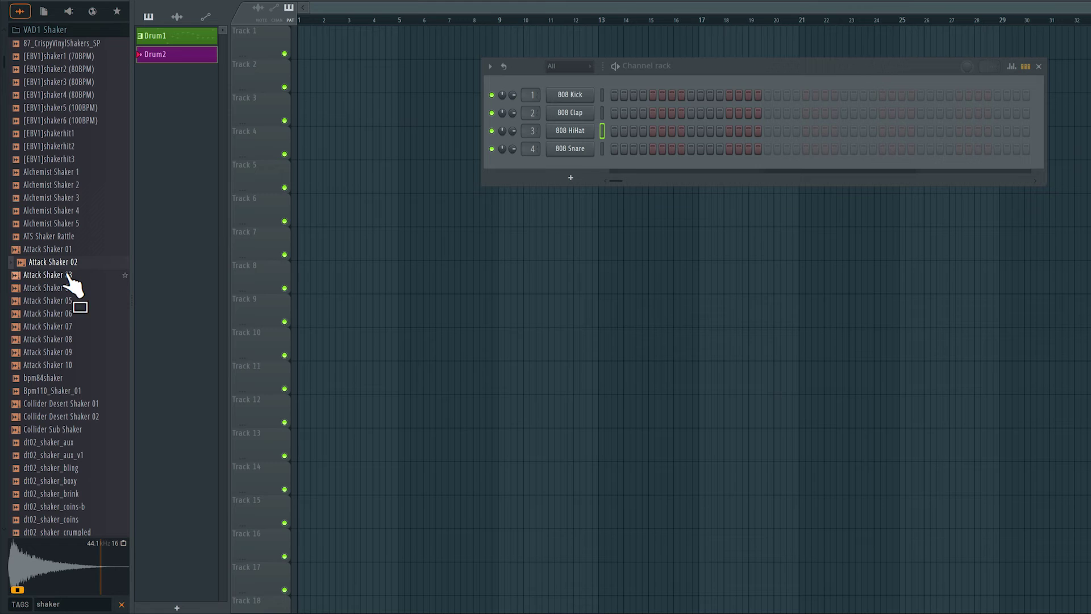
click(68, 301)
click(68, 314)
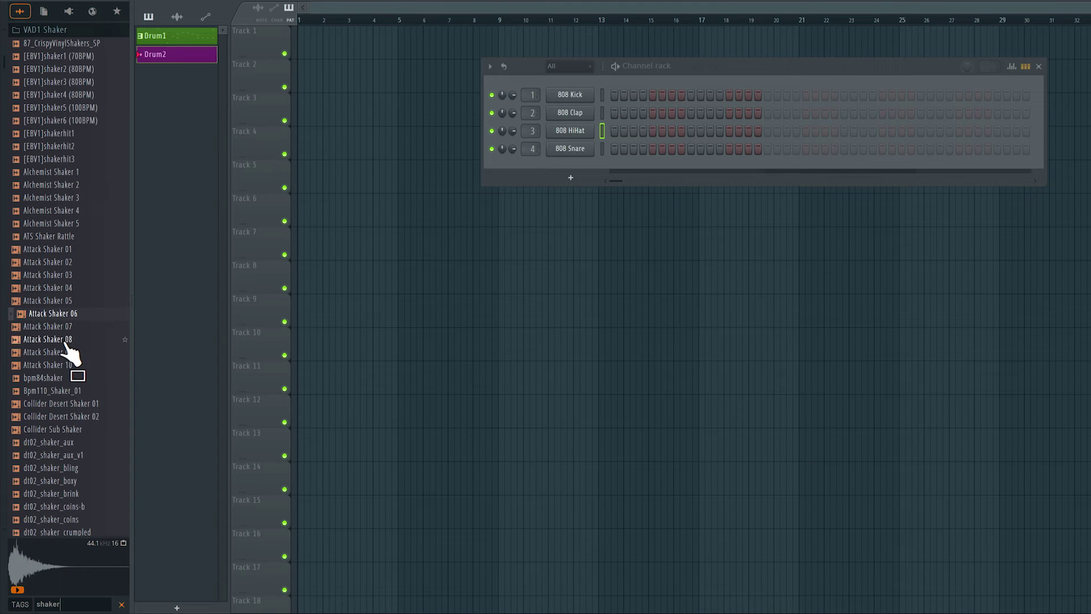
click(66, 352)
click(65, 365)
click(61, 352)
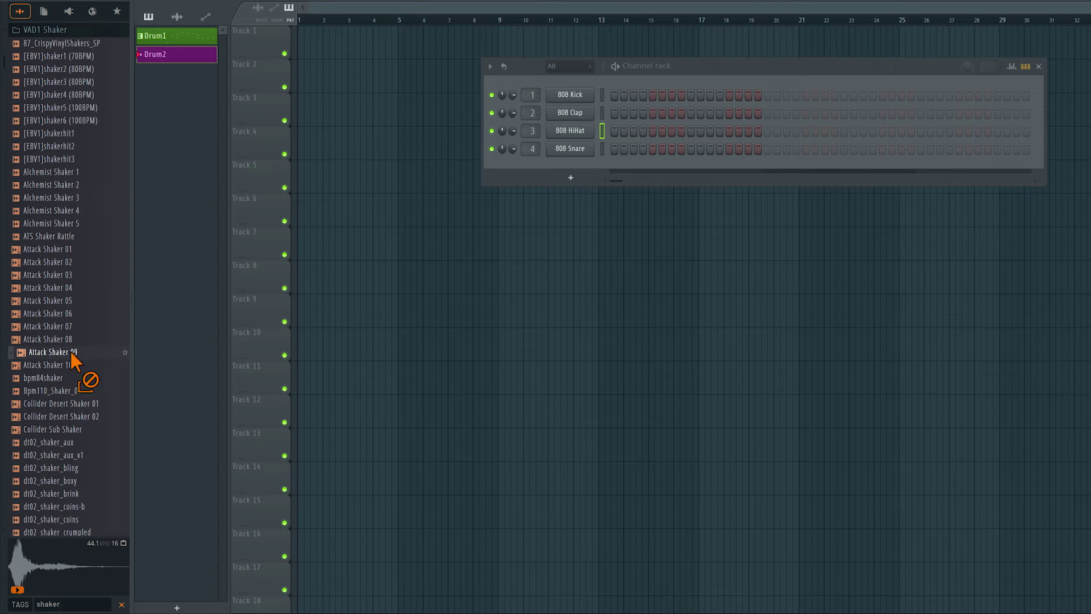
- Add Attack Shaker 09 as a fifth channel in Drum2's rack and open the Mixer
drag(132, 351, 570, 160)
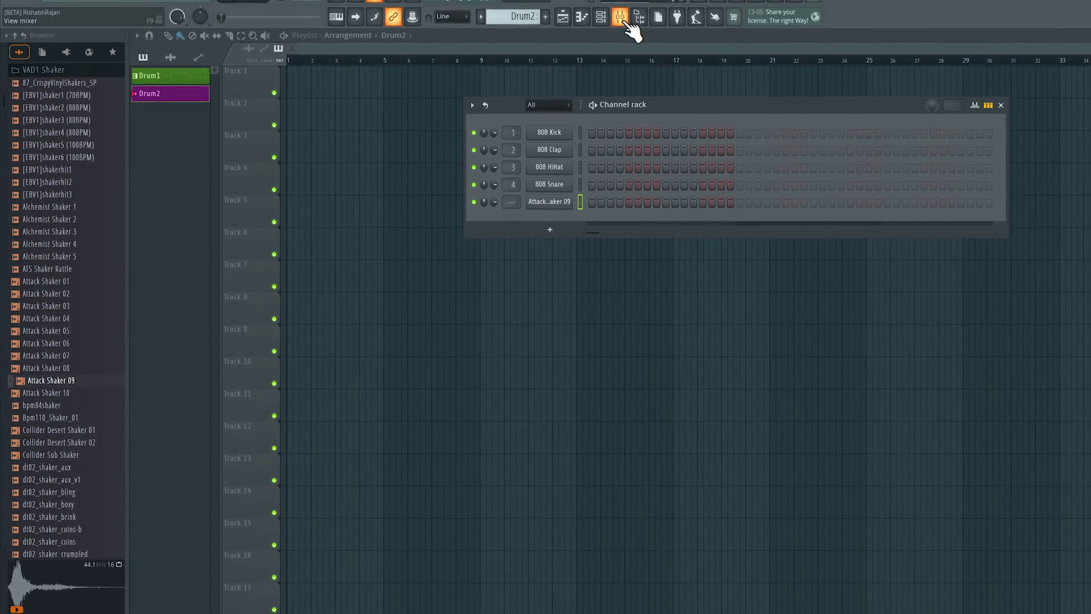
click(625, 22)
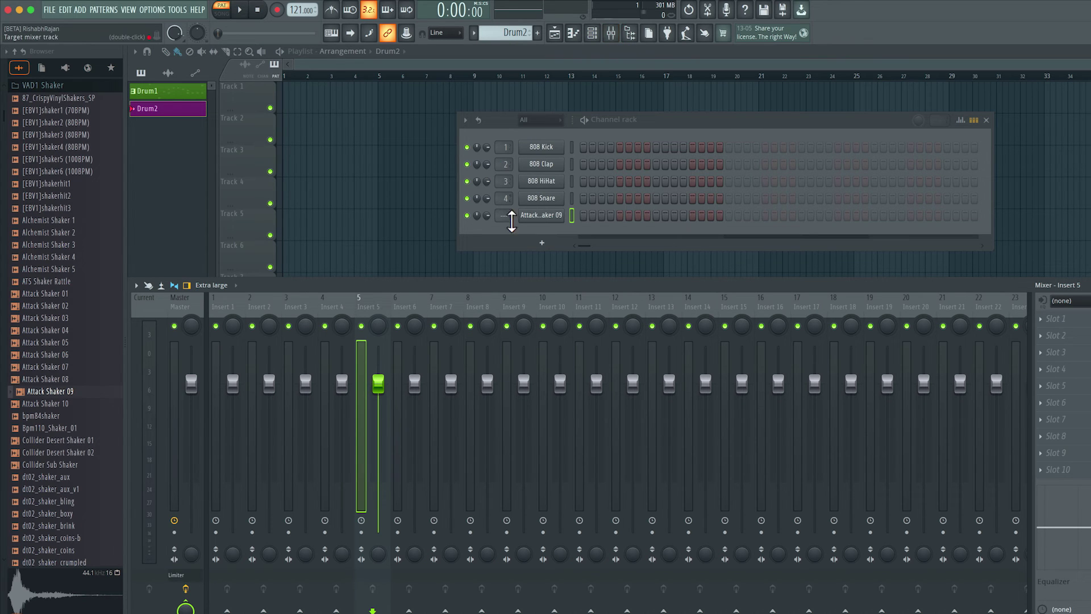
- Route the Attack Shaker 09 channel to mixer insert 5, audition it, and close the Mixer
drag(506, 224, 506, 208)
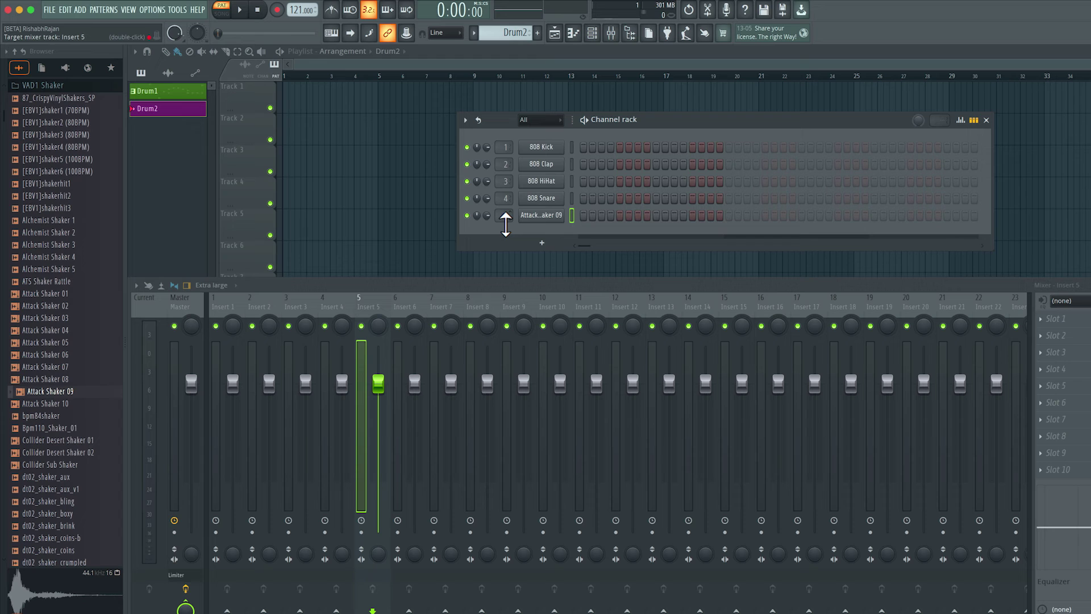
click(557, 225)
click(620, 37)
click(611, 34)
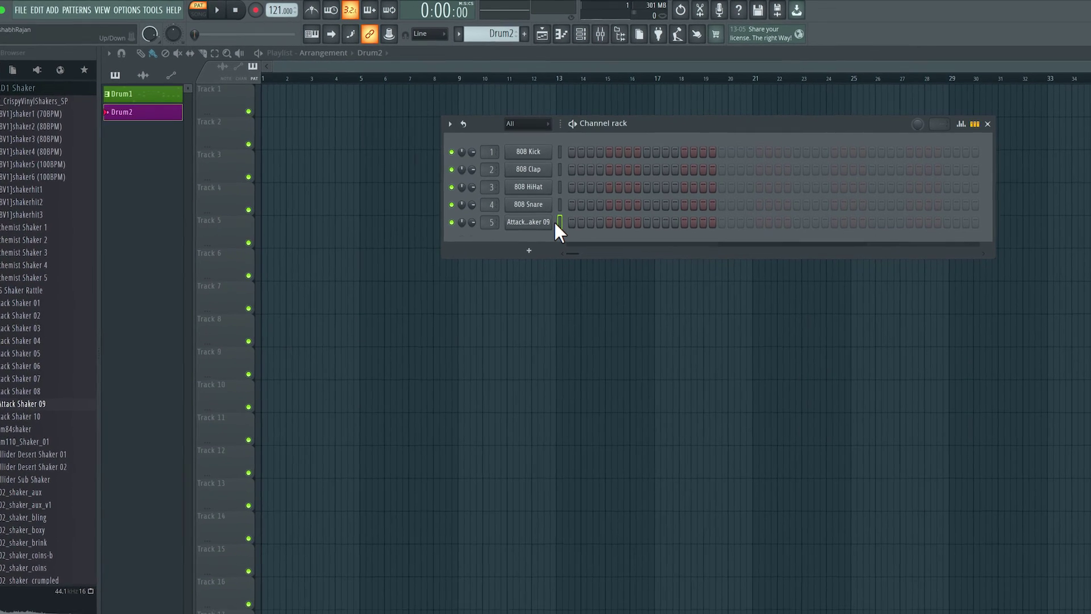
- Enable 808 Kick steps 1 and 5, then start the pattern playing
click(583, 147)
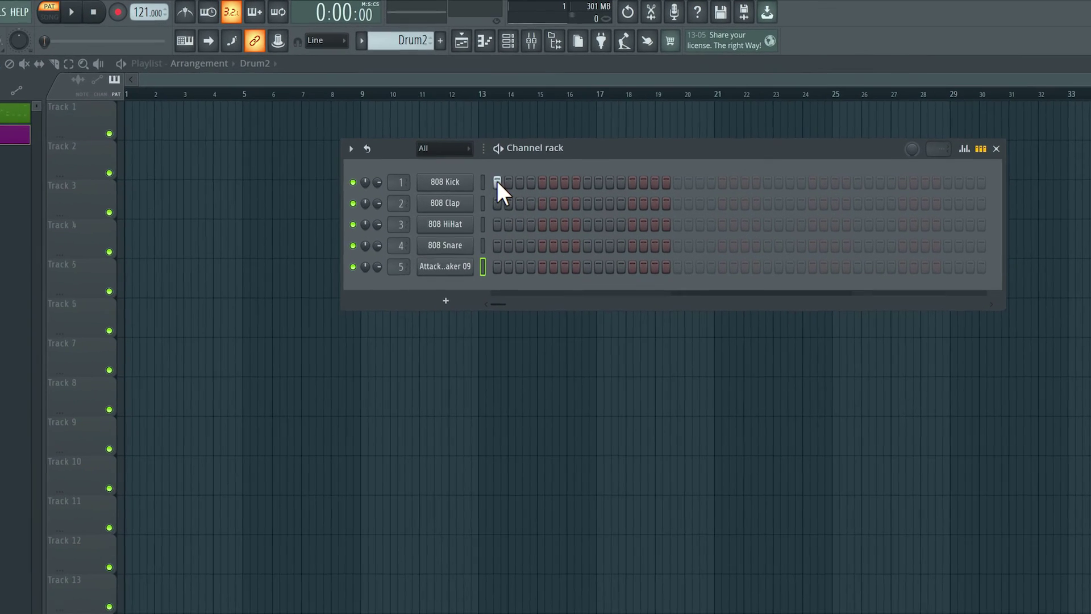
click(542, 182)
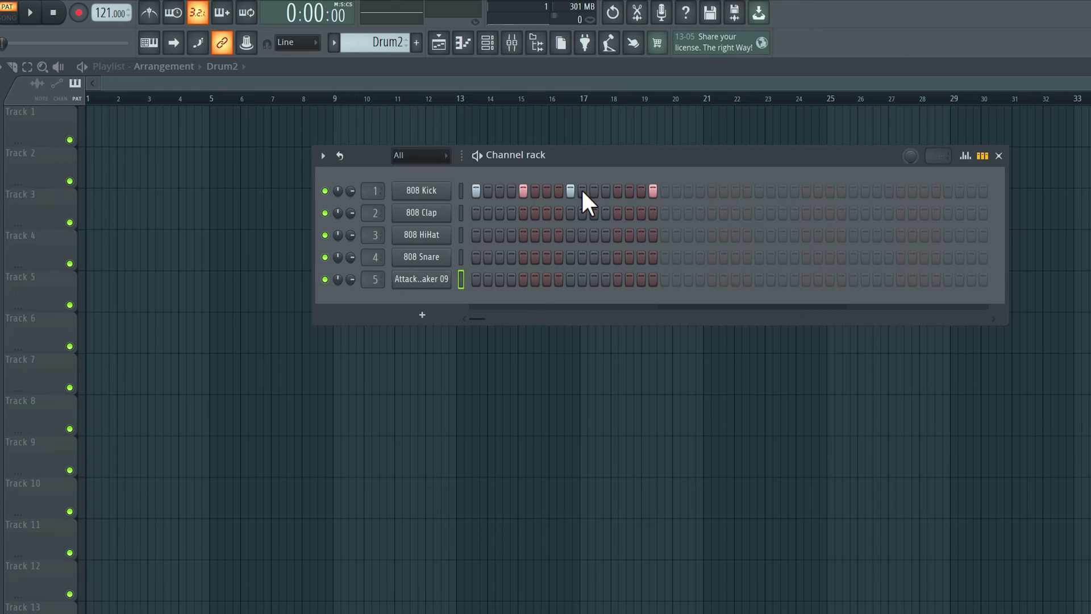
key(space)
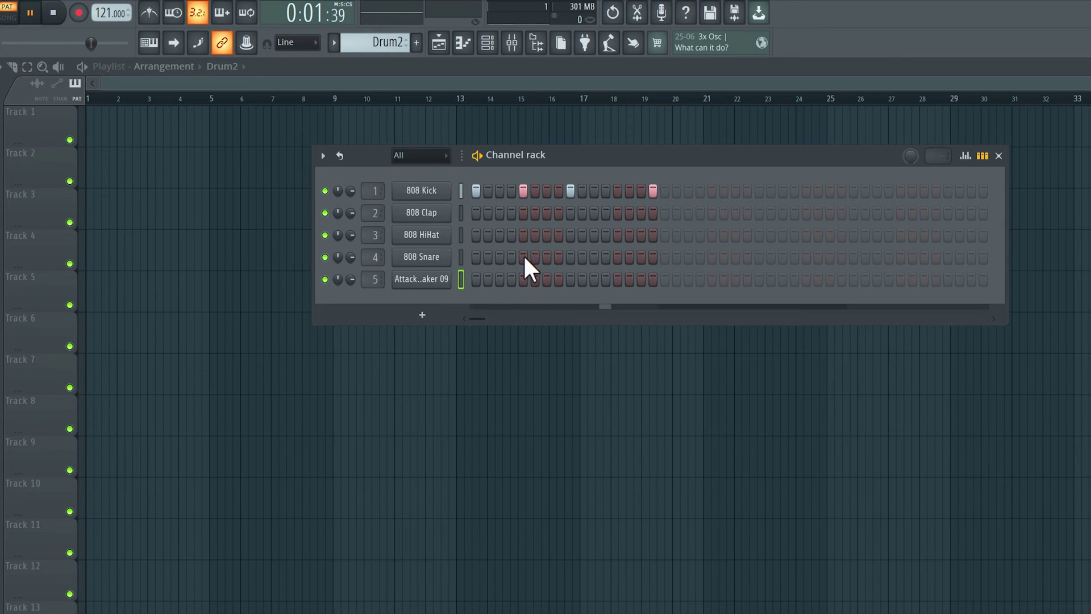
- Add Attack Shaker 09 hits on steps 3, 7, 11 and 15
click(498, 278)
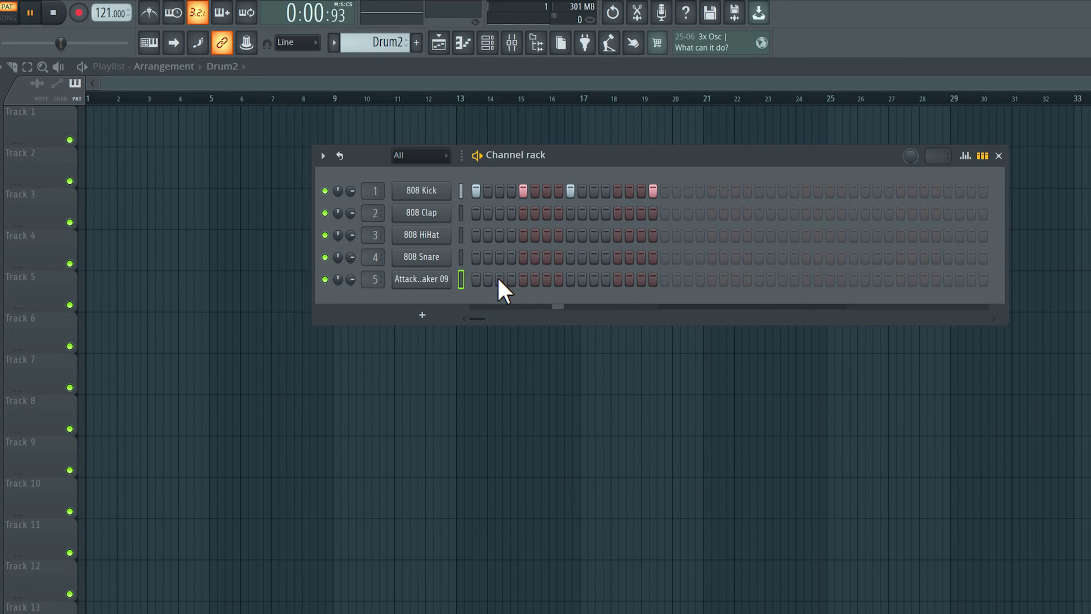
click(547, 279)
click(593, 279)
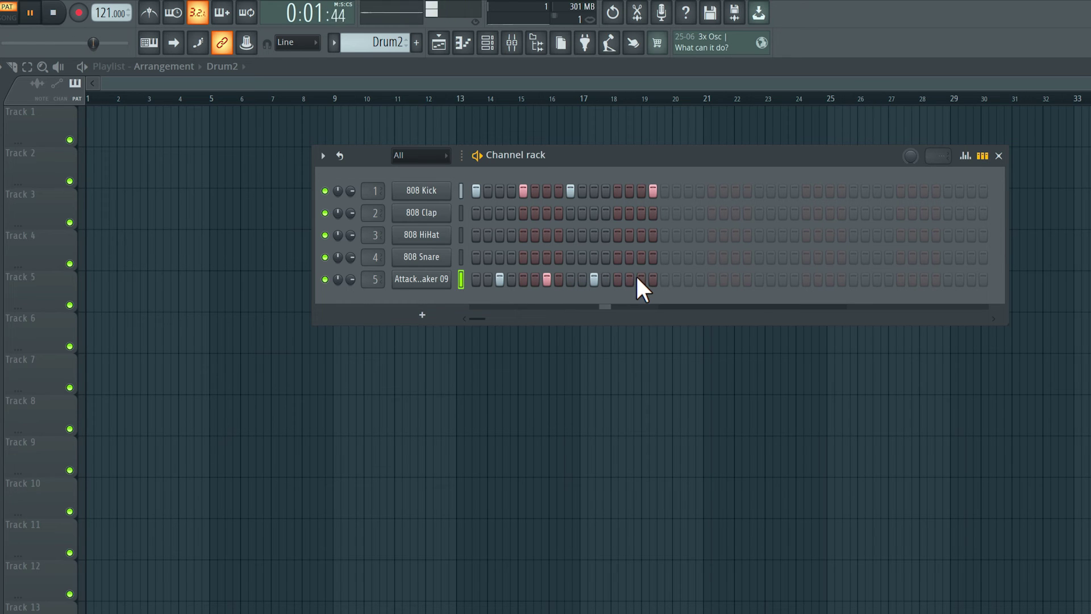
click(639, 279)
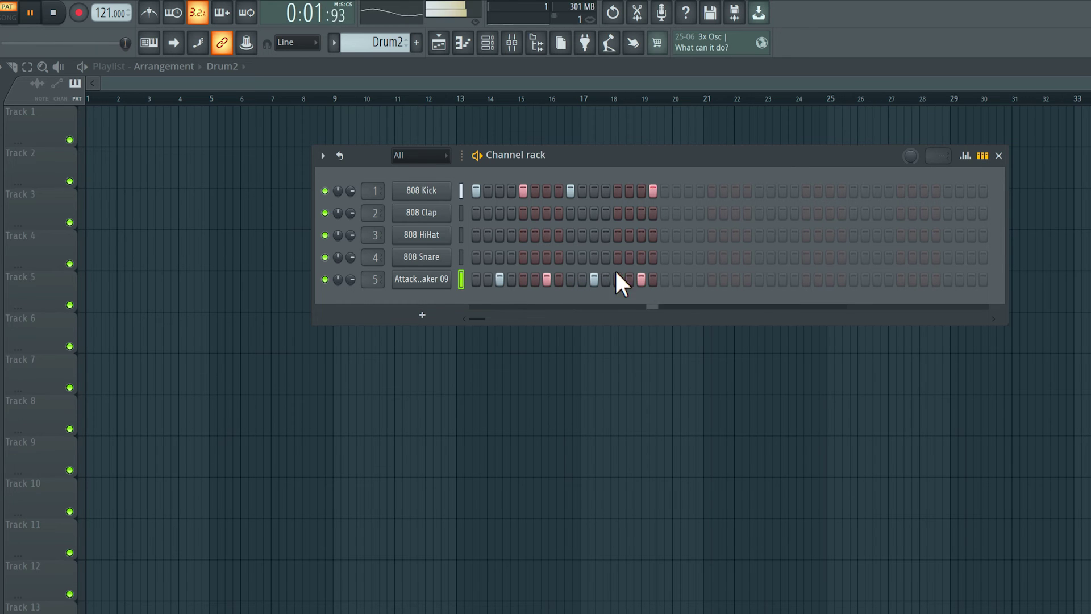
- Place 808 Clap and 808 Snare hits on steps 5 and 13
click(523, 213)
click(616, 213)
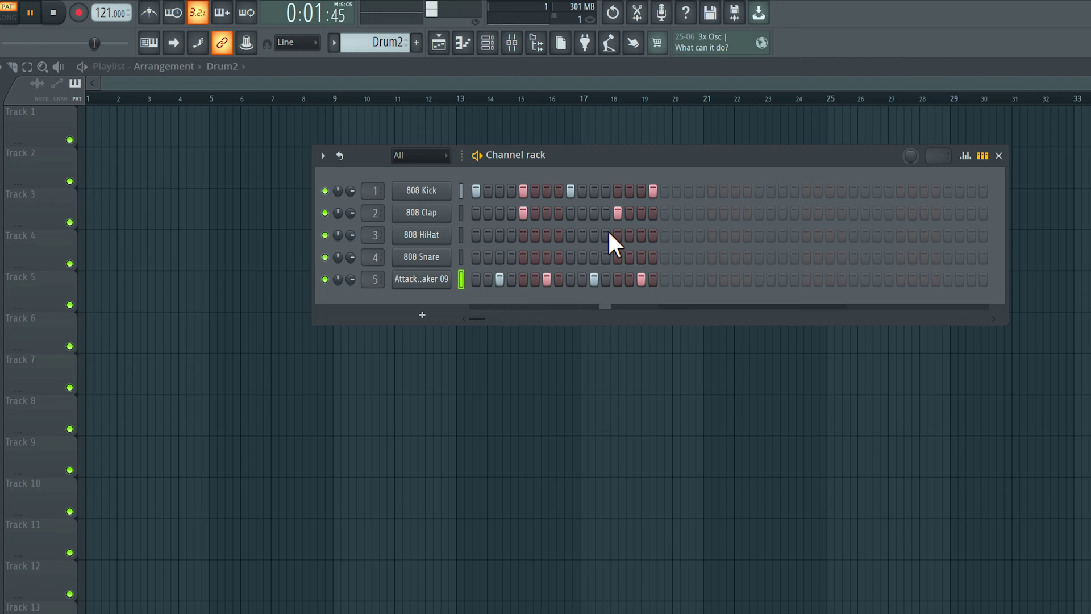
click(522, 257)
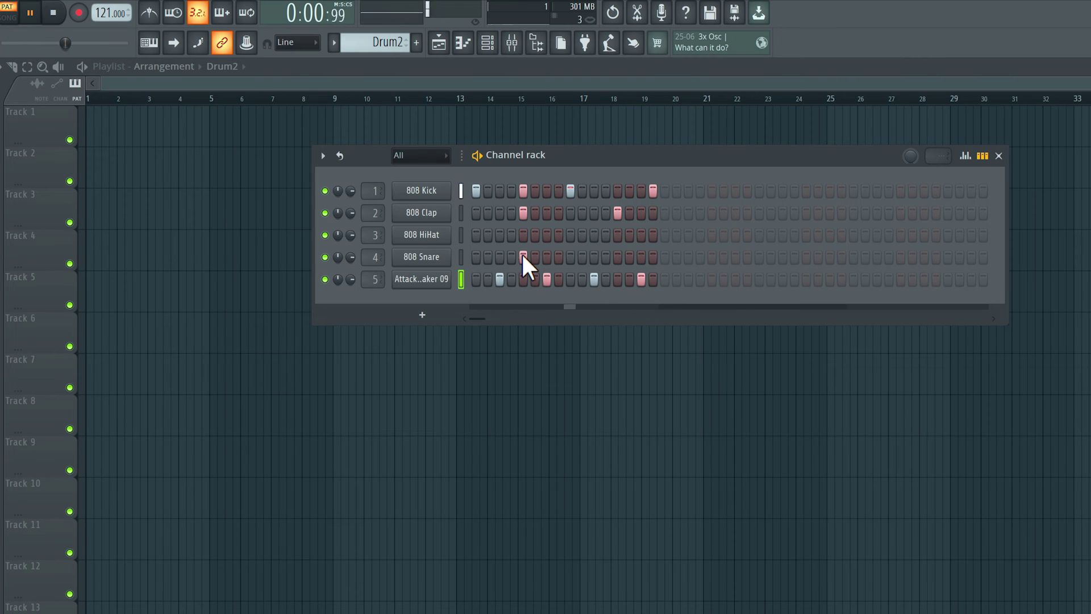
click(617, 257)
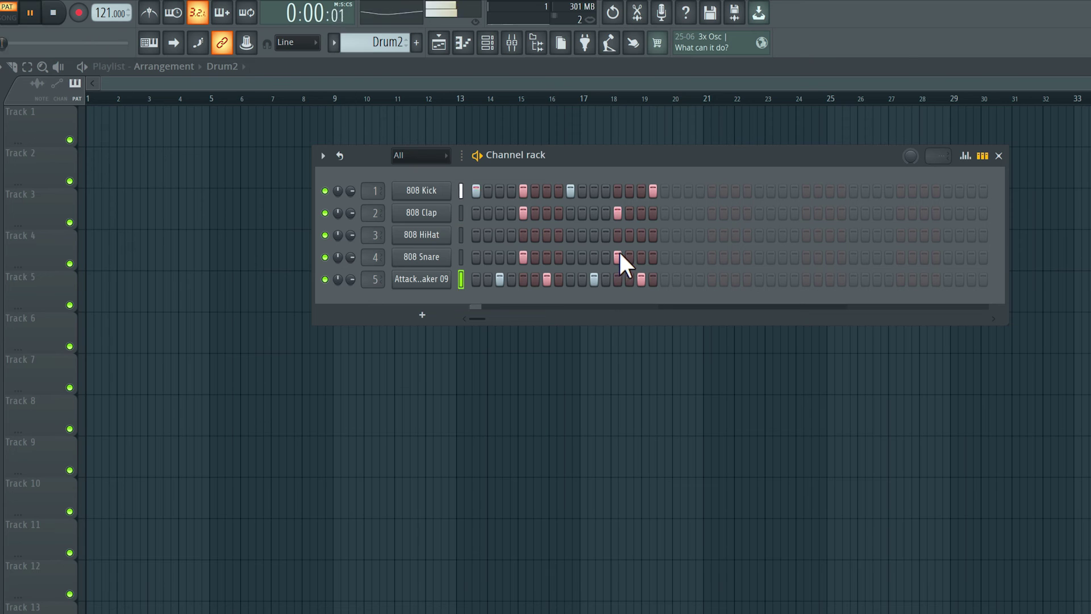
- Add 808 HiHat hits on steps 3, 4, 7, 8, 11, 12, 15 and 16, then stop playback
click(500, 235)
click(511, 235)
click(547, 235)
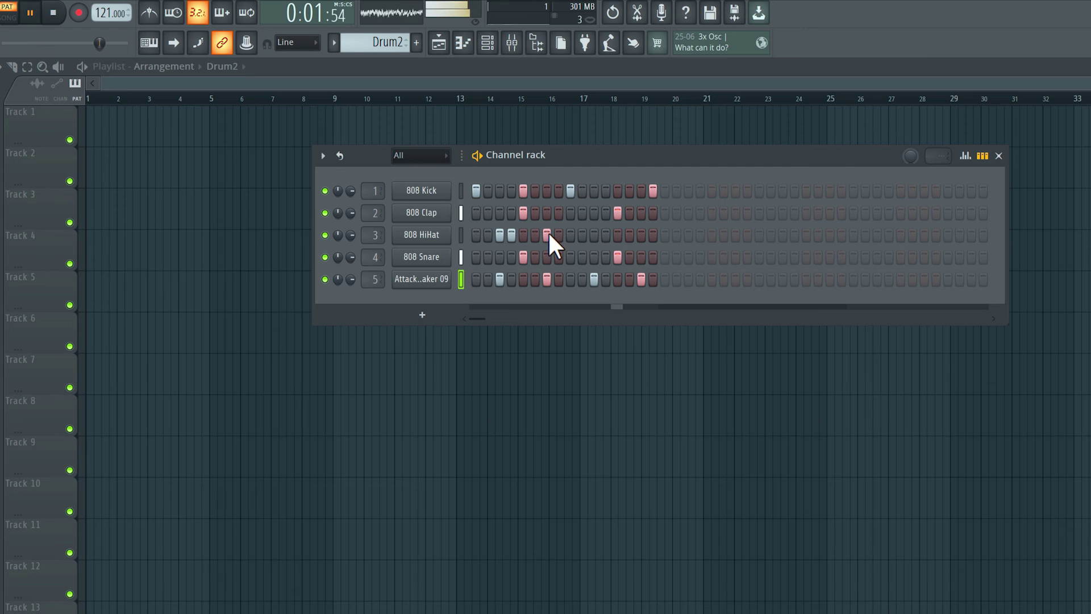
click(559, 235)
click(594, 235)
click(606, 235)
click(641, 234)
click(653, 235)
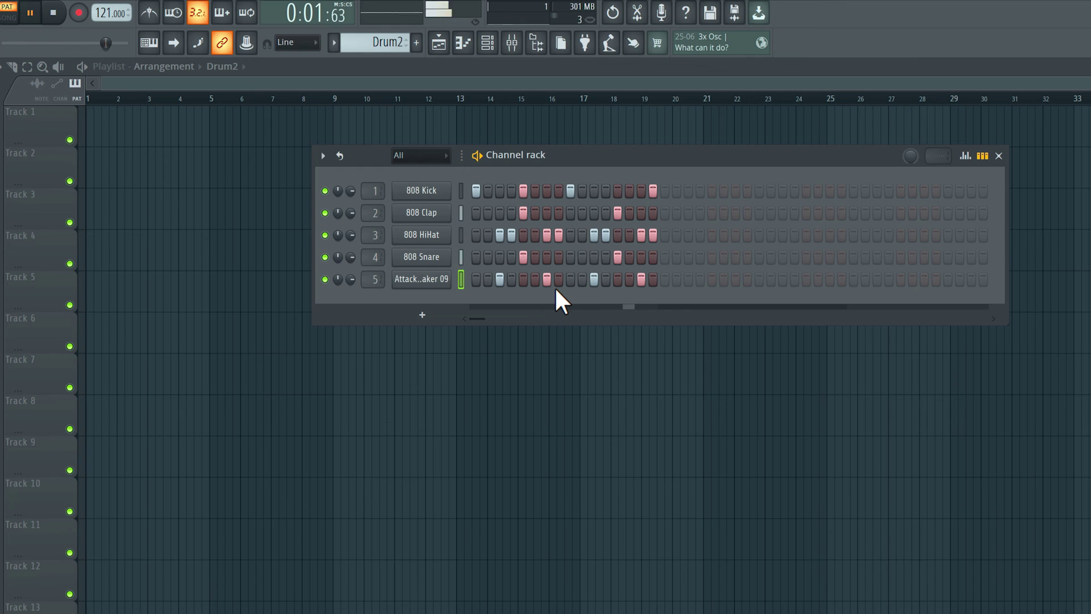
key(space)
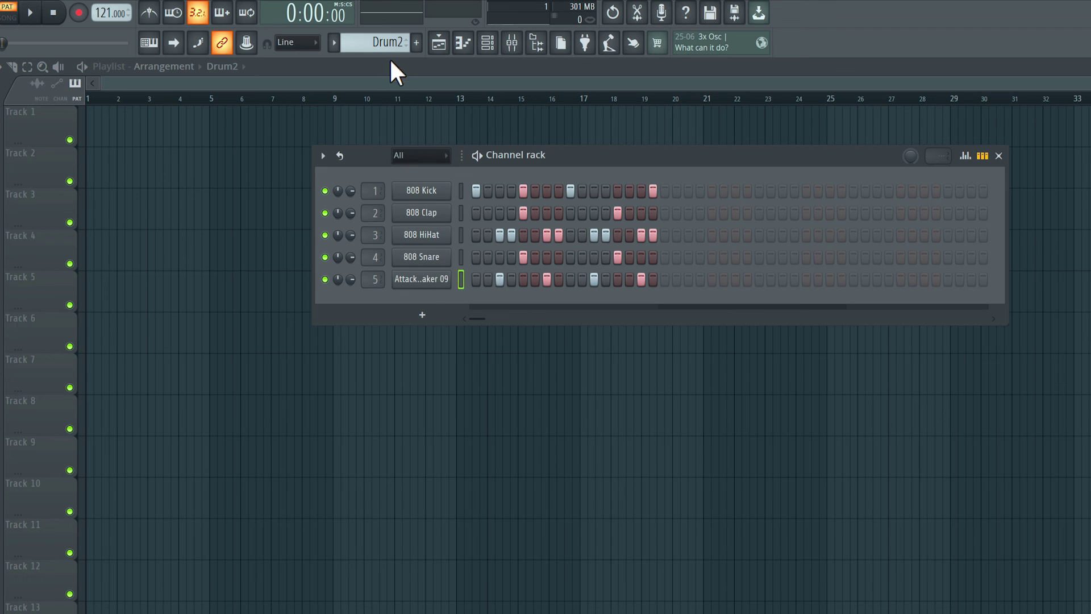
scroll(396, 43, up, 1)
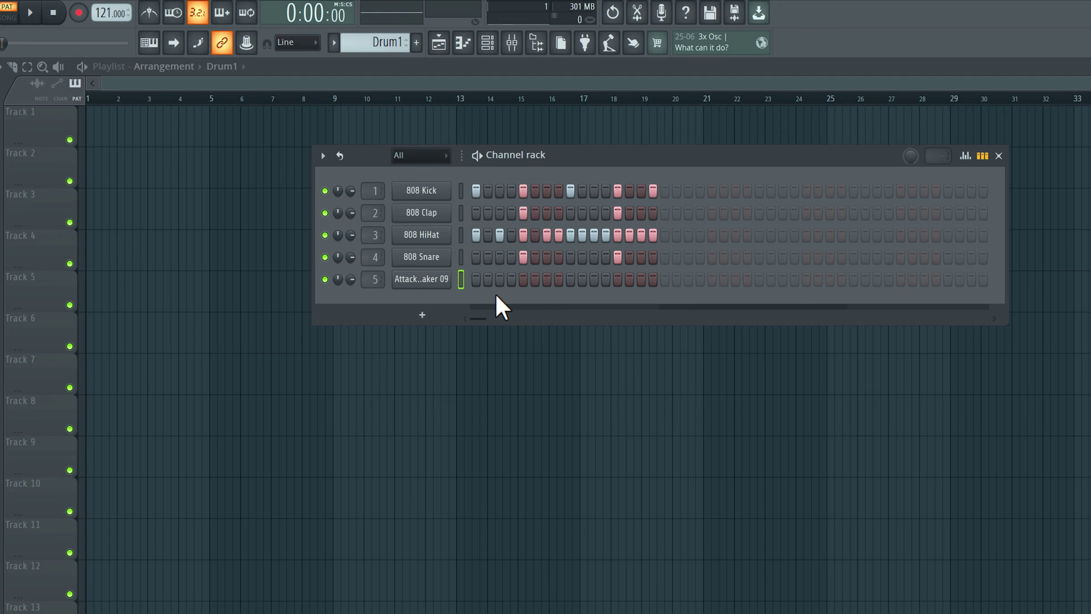
key(space)
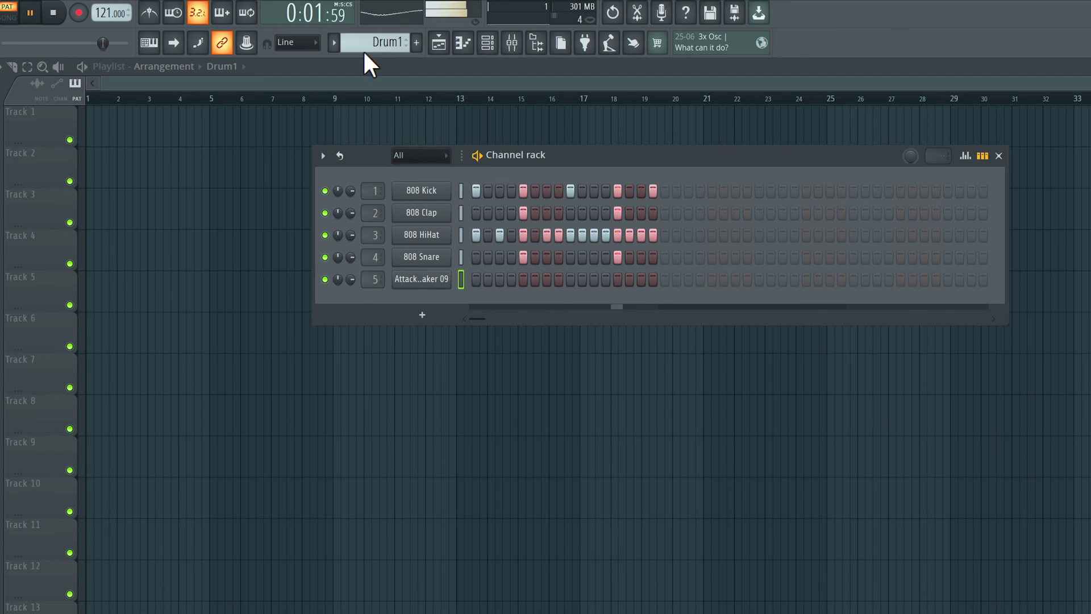
key(space)
drag(389, 46, 389, 34)
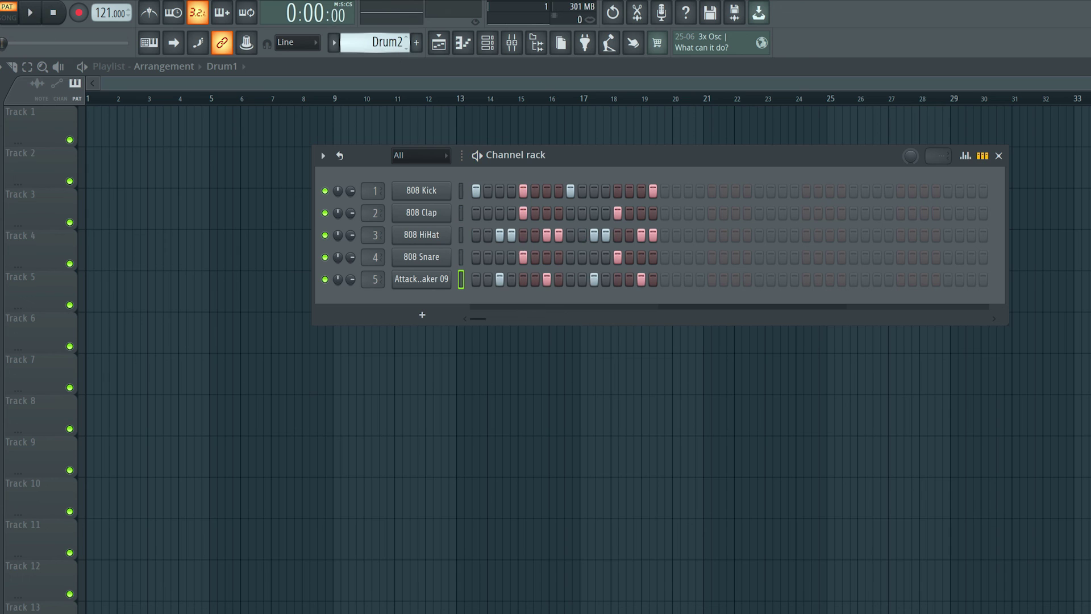
key(space)
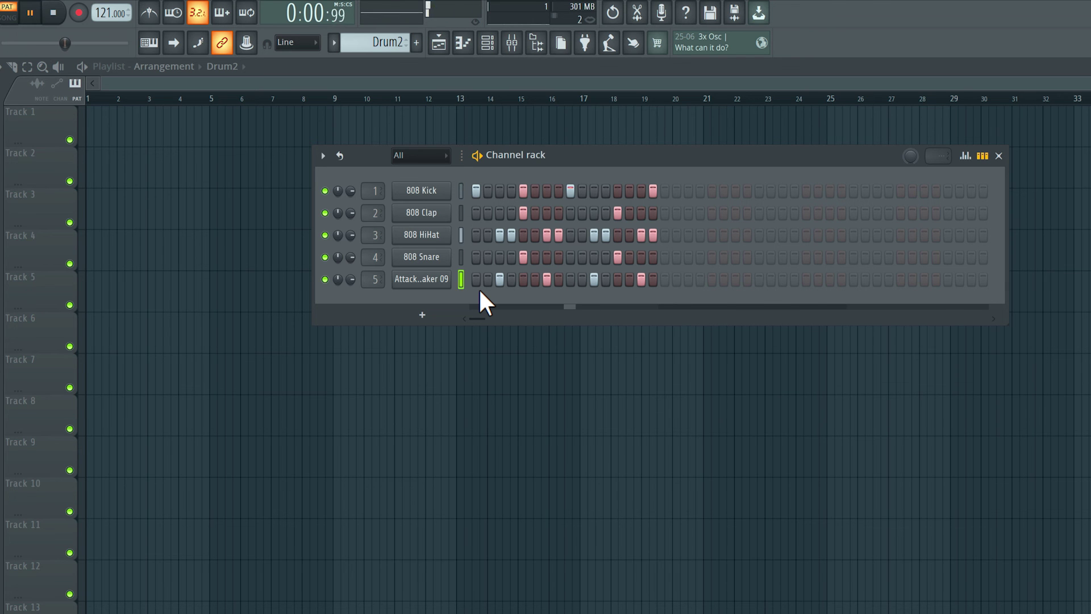
key(space)
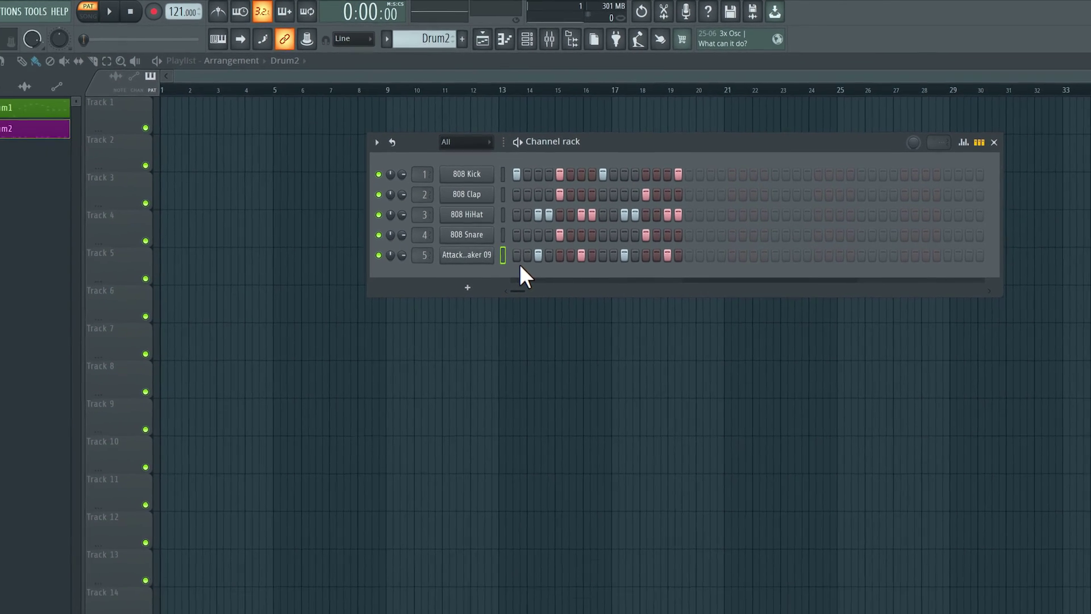